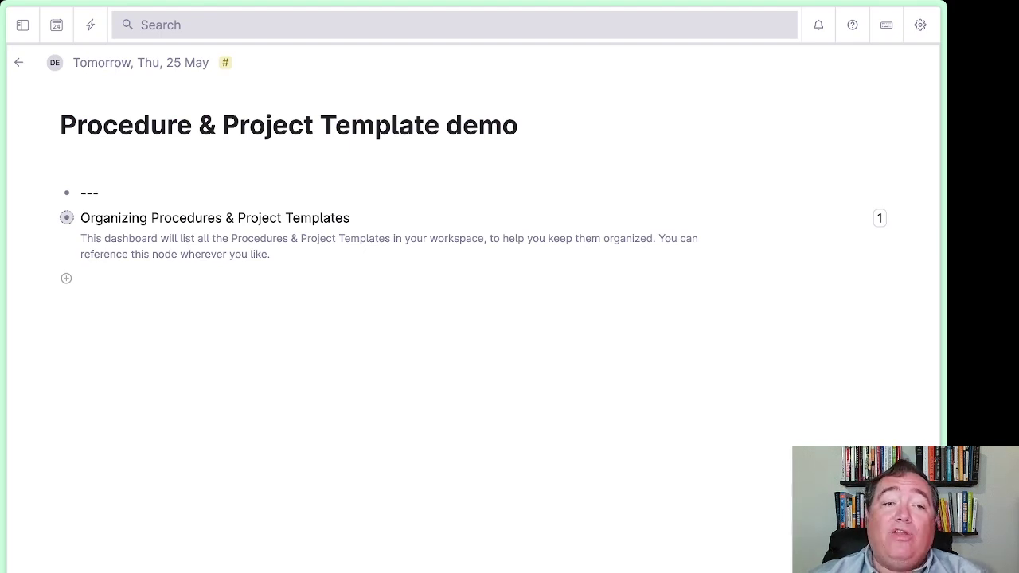
Add an empty node above the divider tagged with a new #Sunday Morning Checklist supertag
click(91, 179)
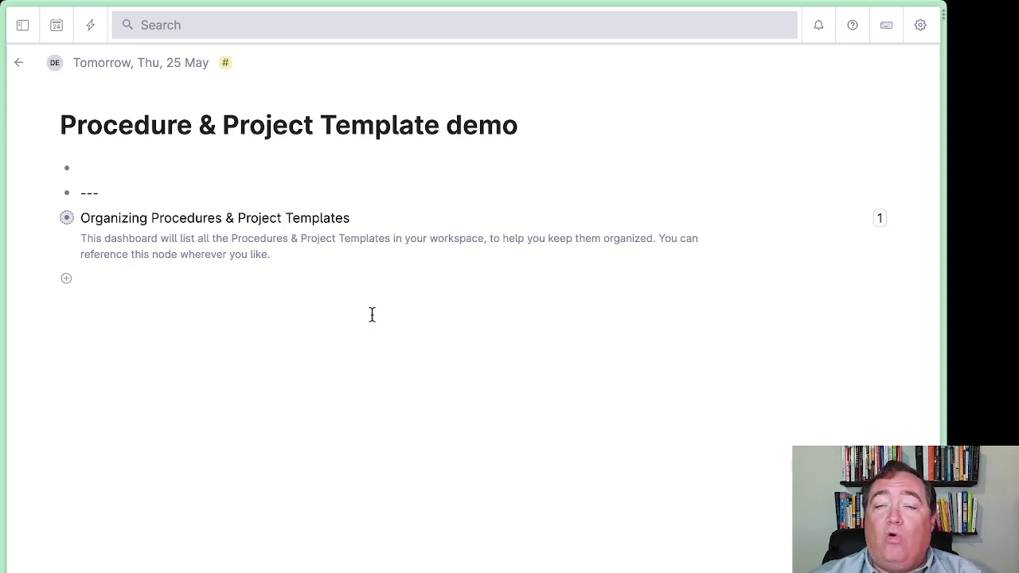
key(Return)
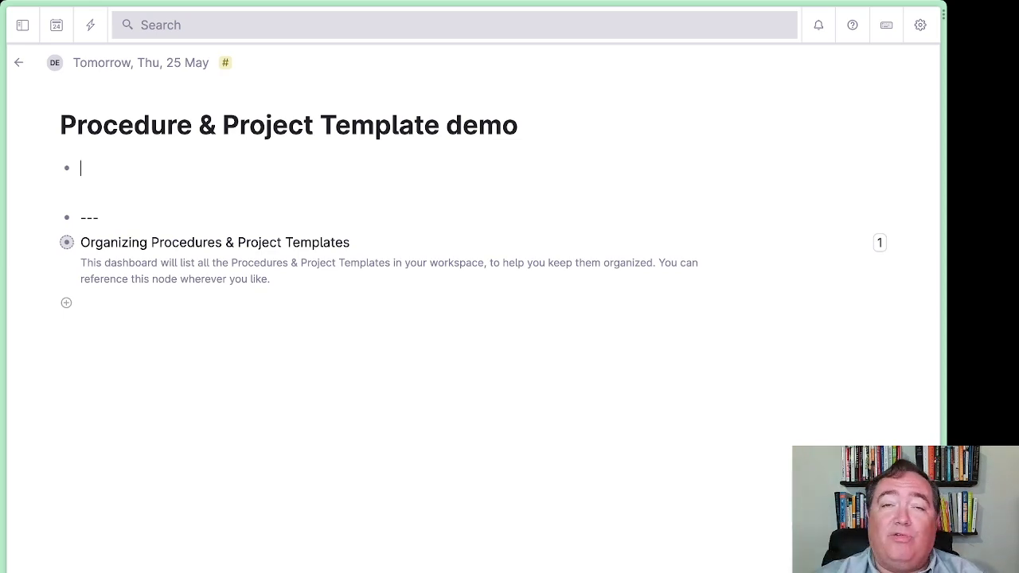
text(#)
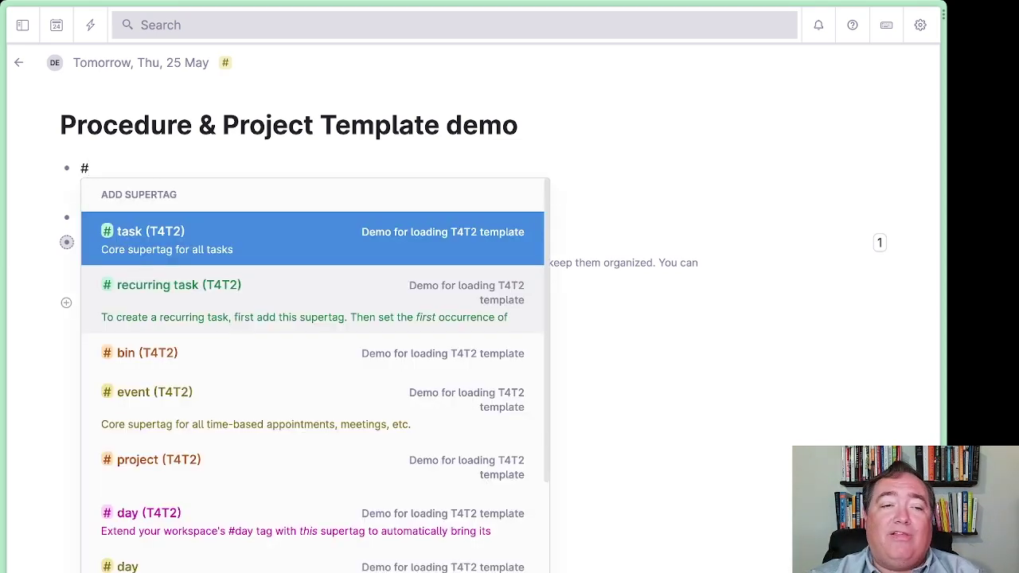
text(Sunday Mornin)
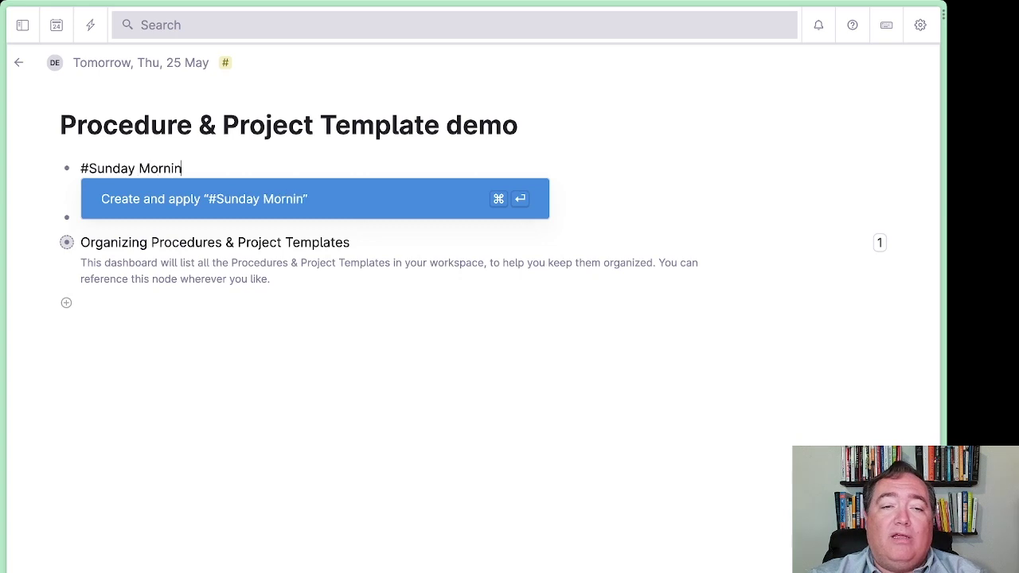
text(g Checkli)
key(BackSpace)
key(BackSpace)
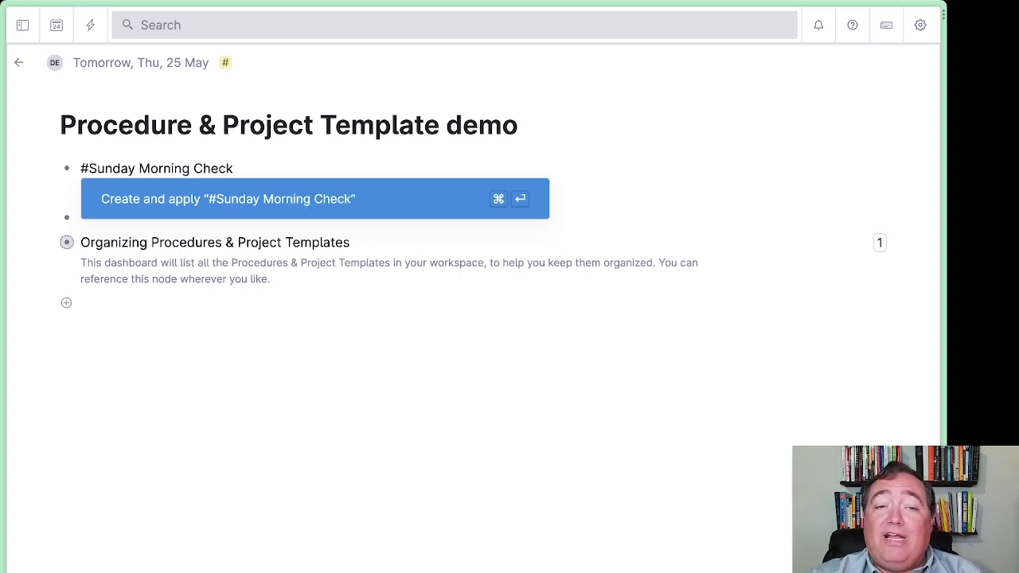
text(list)
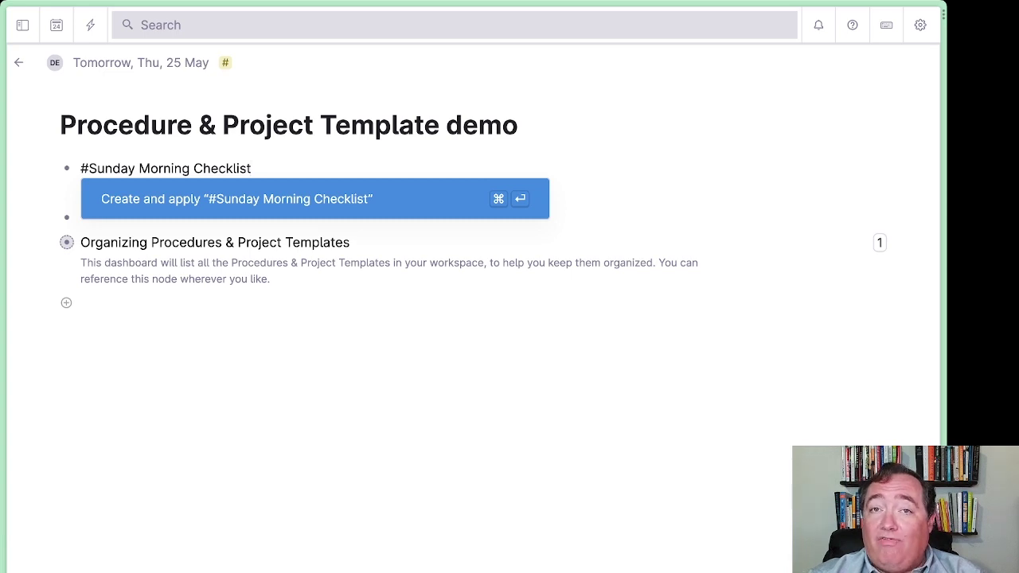
key(super+Return)
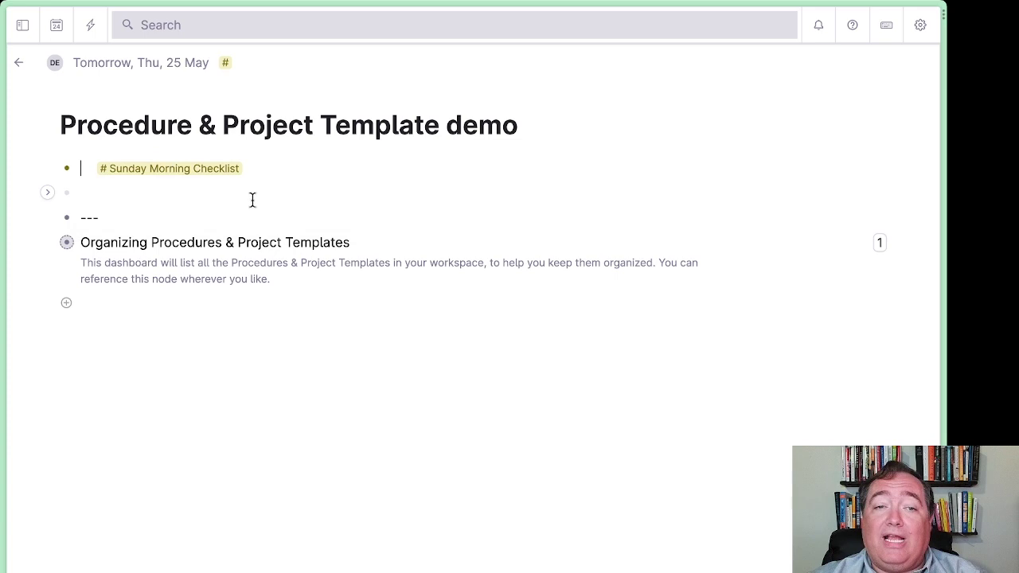
Configure the Sunday Morning Checklist tag to extend procedure (T4T2)
click(230, 174)
click(167, 394)
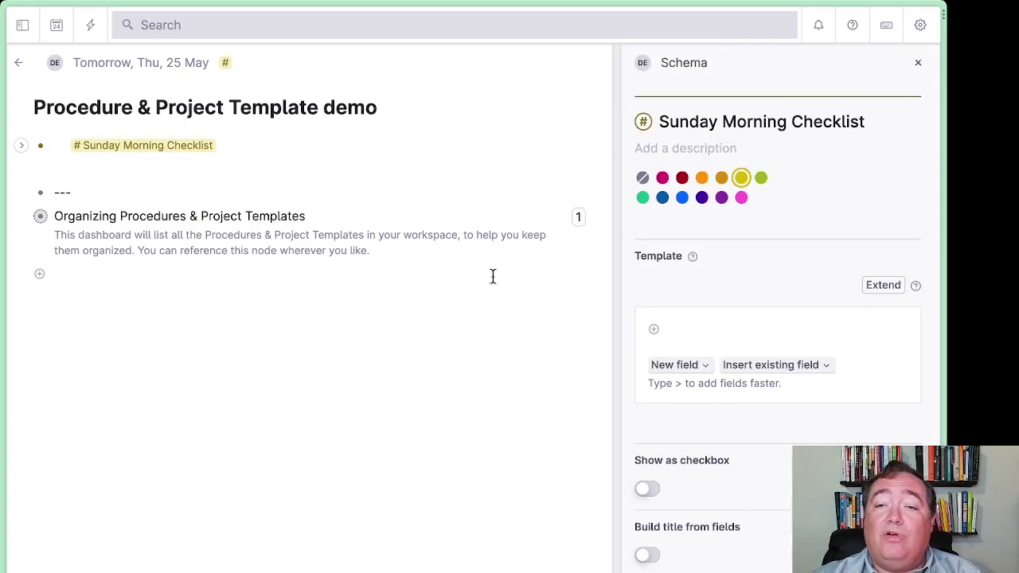
click(869, 290)
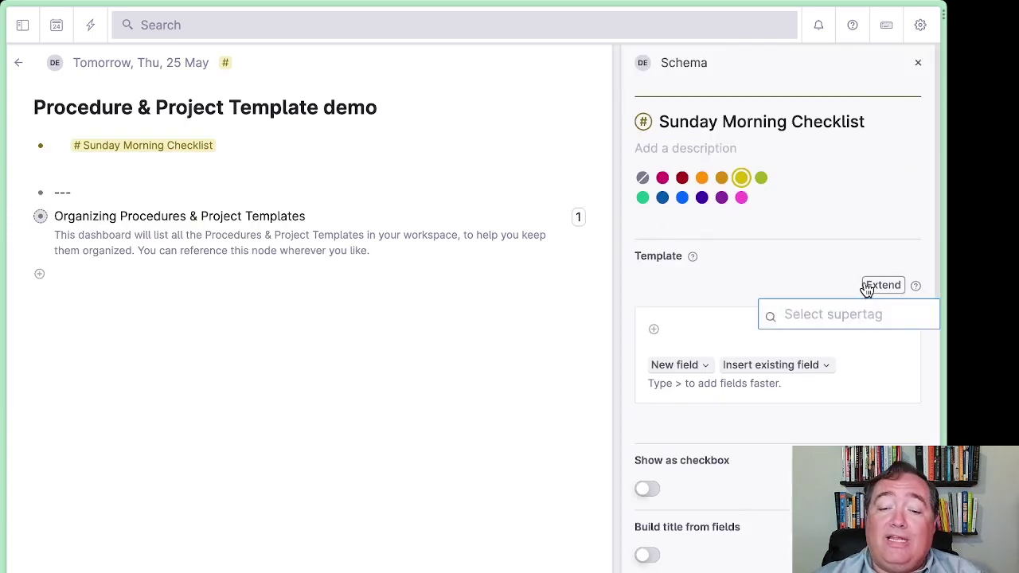
text(roc)
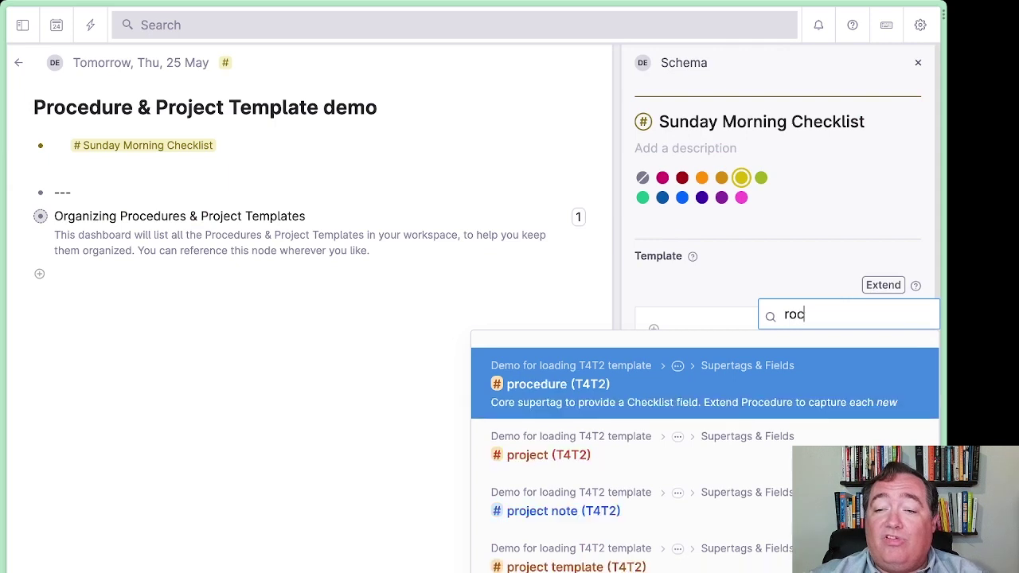
key(Return)
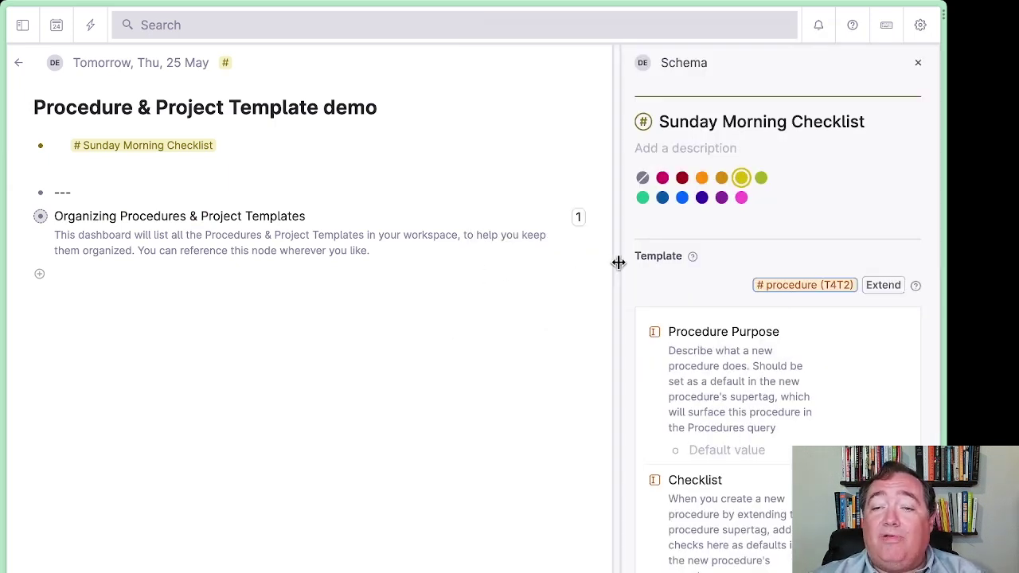
Set the Procedure Purpose default to 'Ensure I complete Sunday morning tasks'
drag(616, 262, 533, 259)
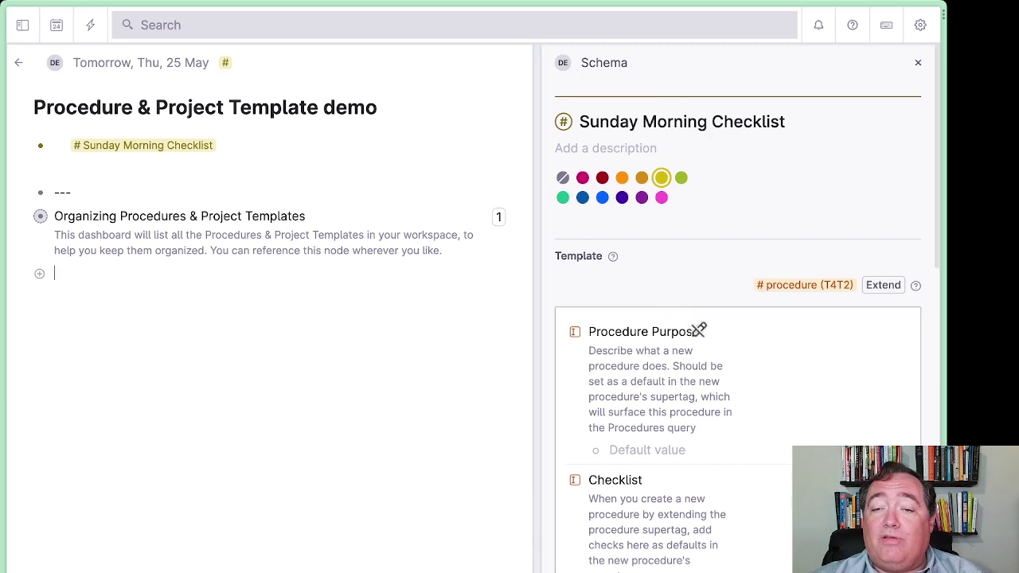
click(613, 451)
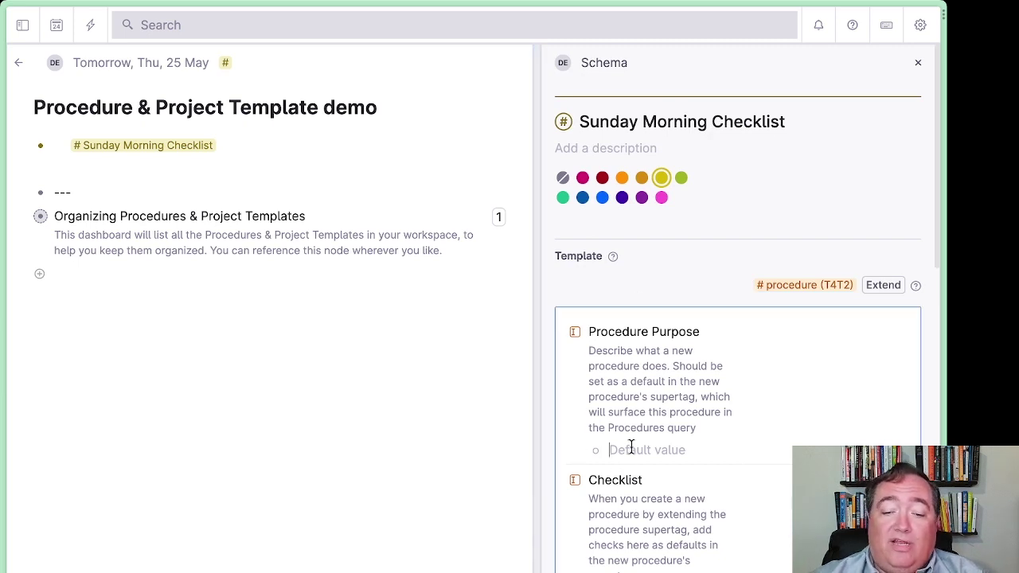
text(Ensure I complet)
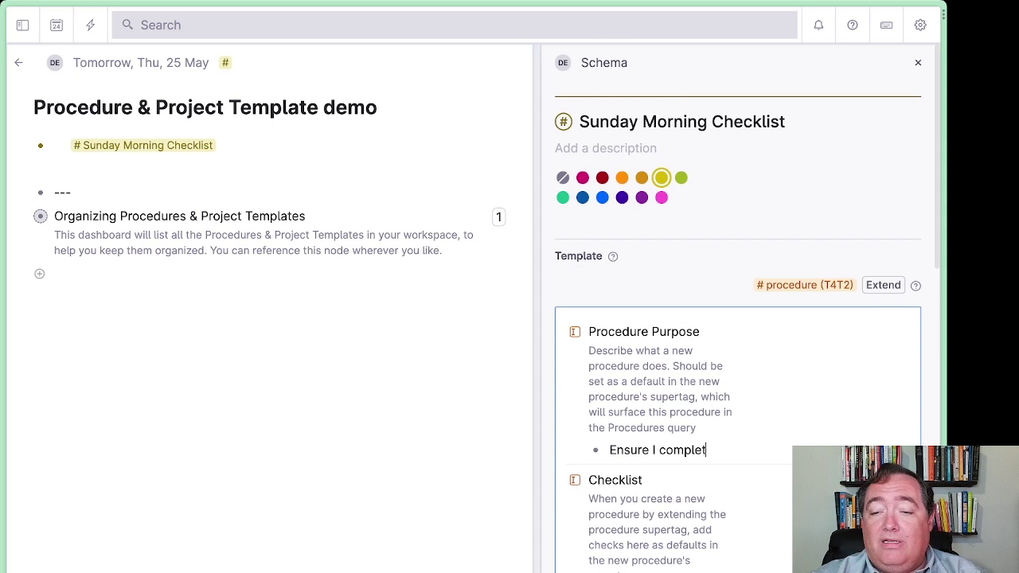
text(e Sunday morn)
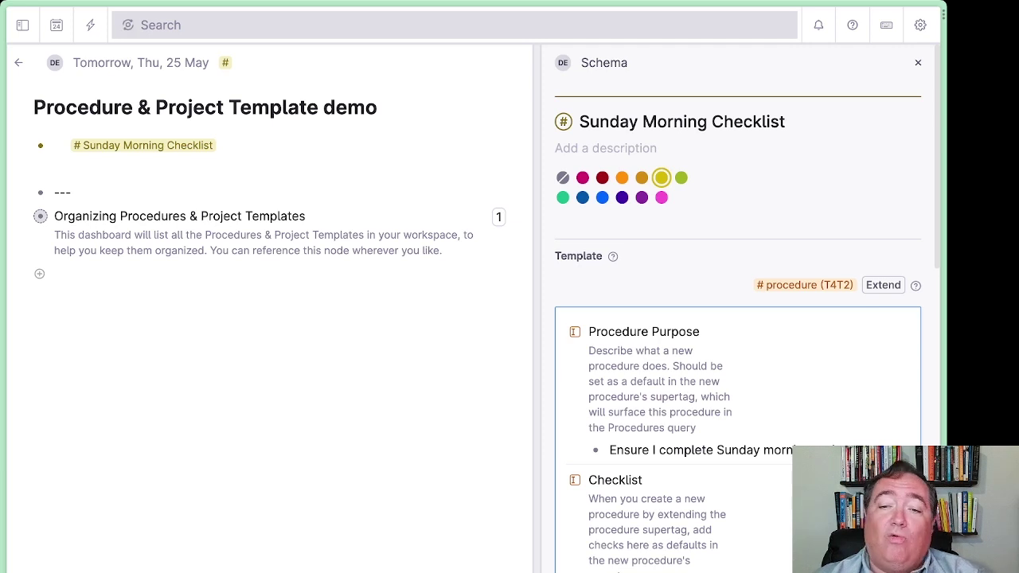
scroll(648, 427, down, 3)
Enter Empty Inbox, Plan Music and Review Church Tasks as Checklist defaults and make them checkboxes
click(647, 370)
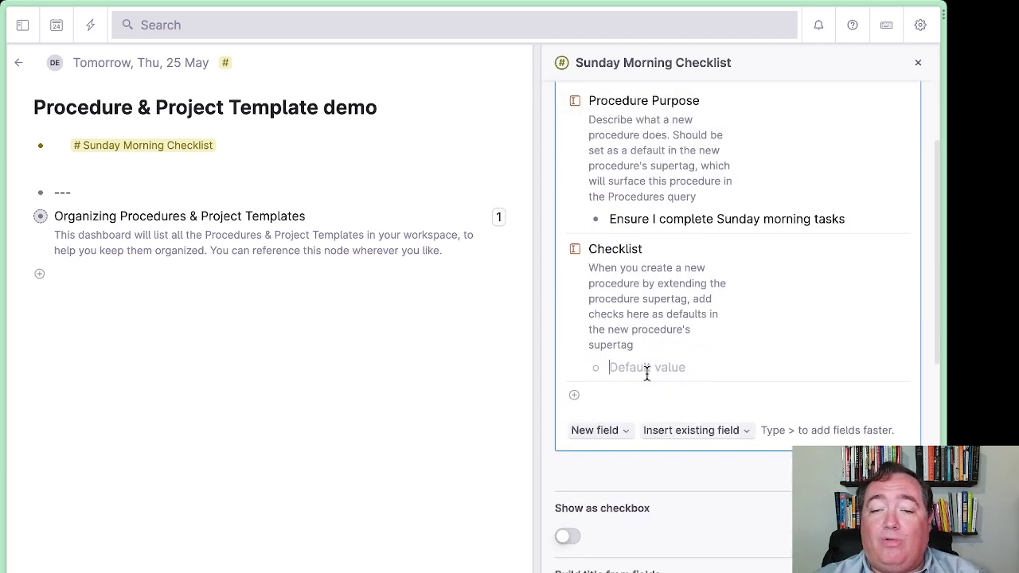
text(Re)
text(mpy)
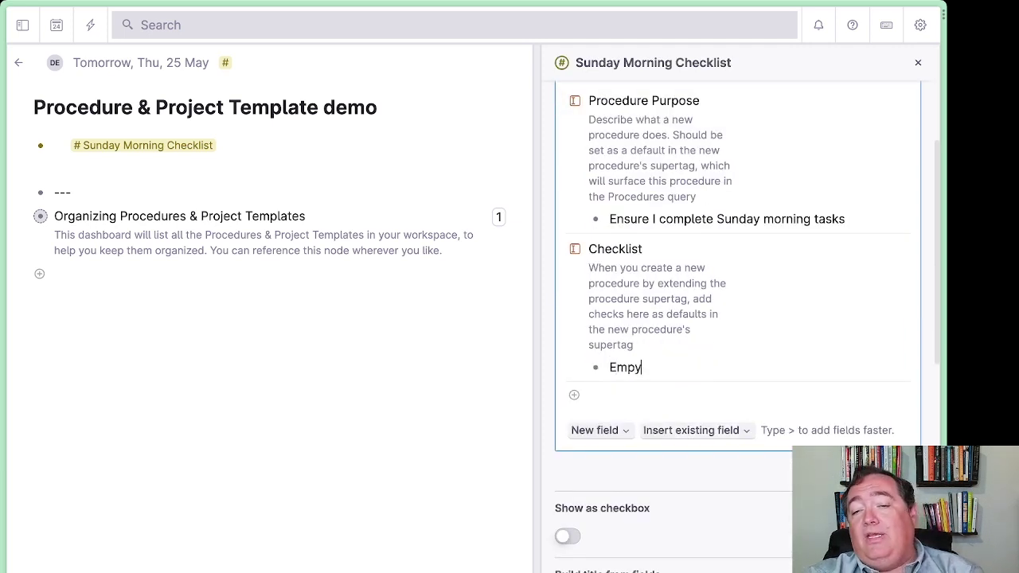
text( Inbox)
key(Return)
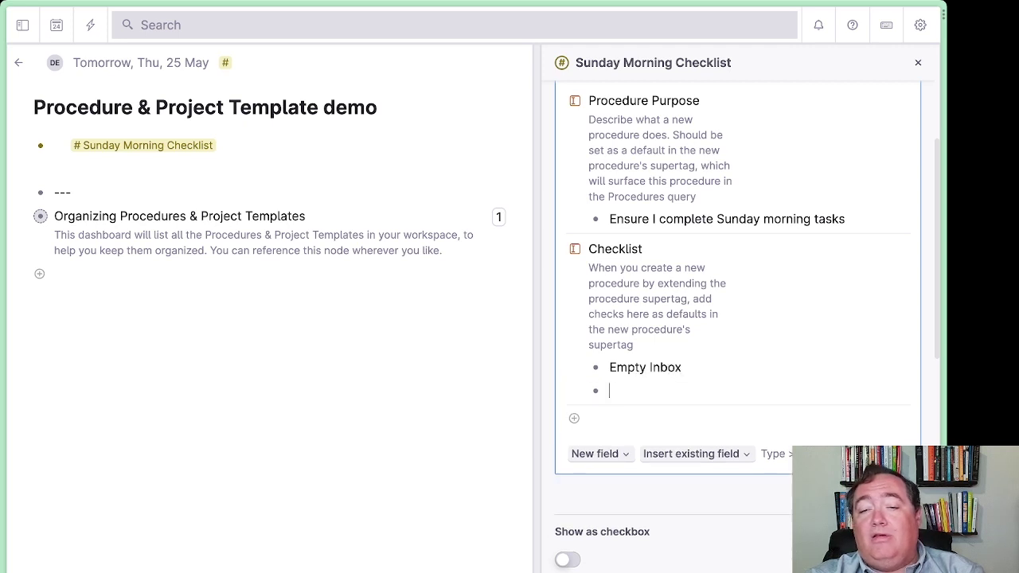
text(Plan M)
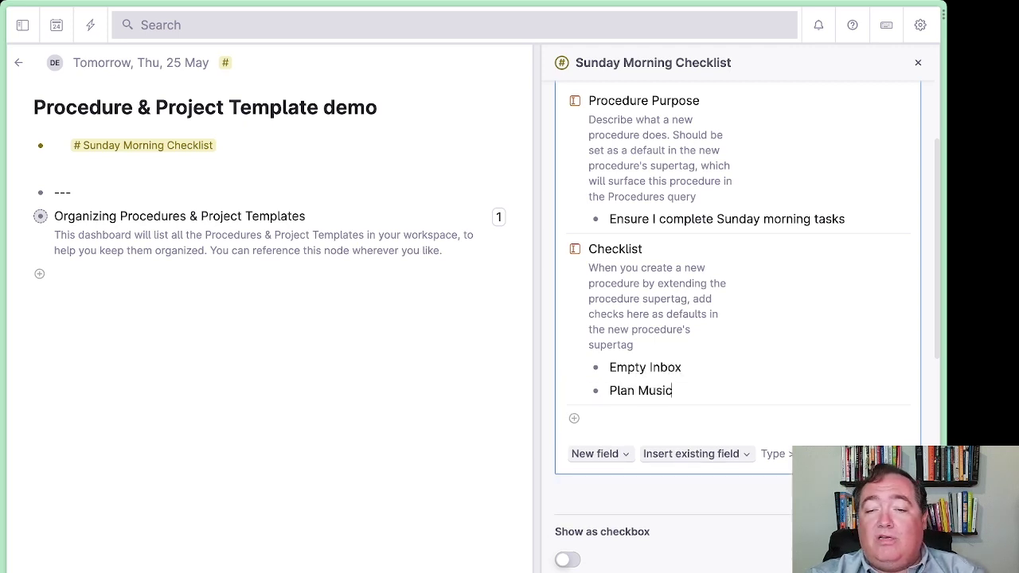
text(usic)
key(Return)
text(Re)
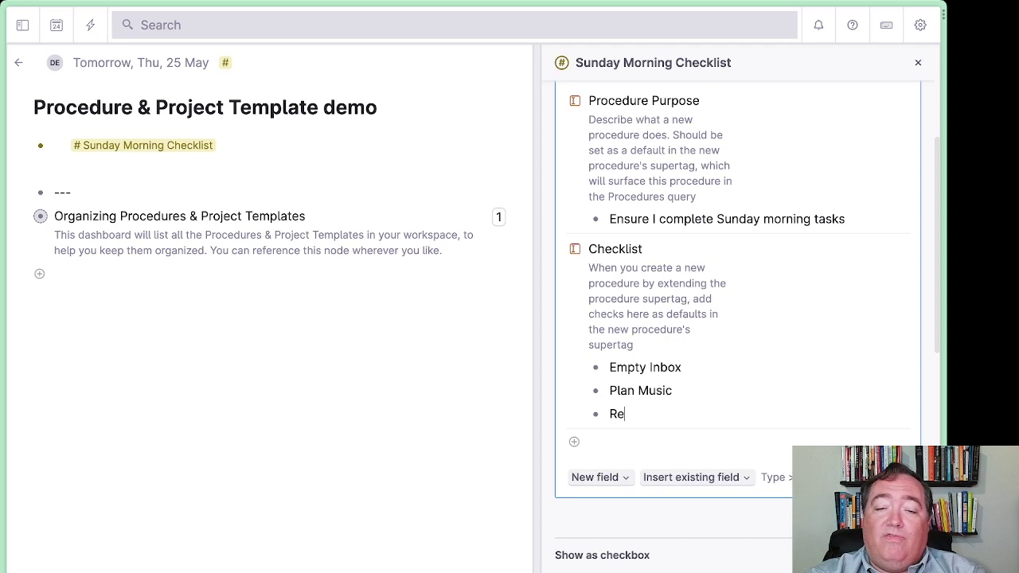
text(view Church T)
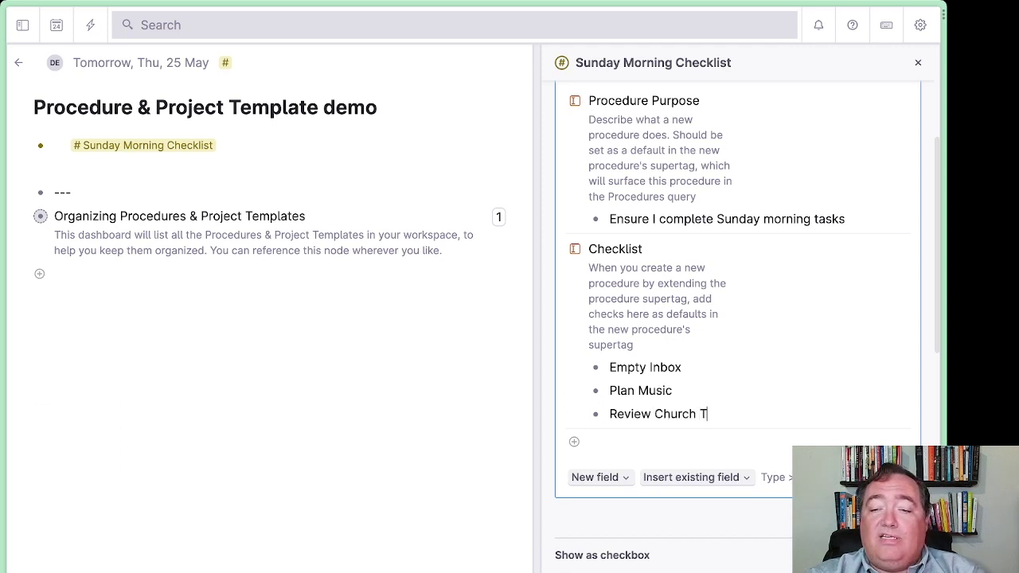
text(asks)
key(shift+Up)
key(shift+Up)
key(shift+Up)
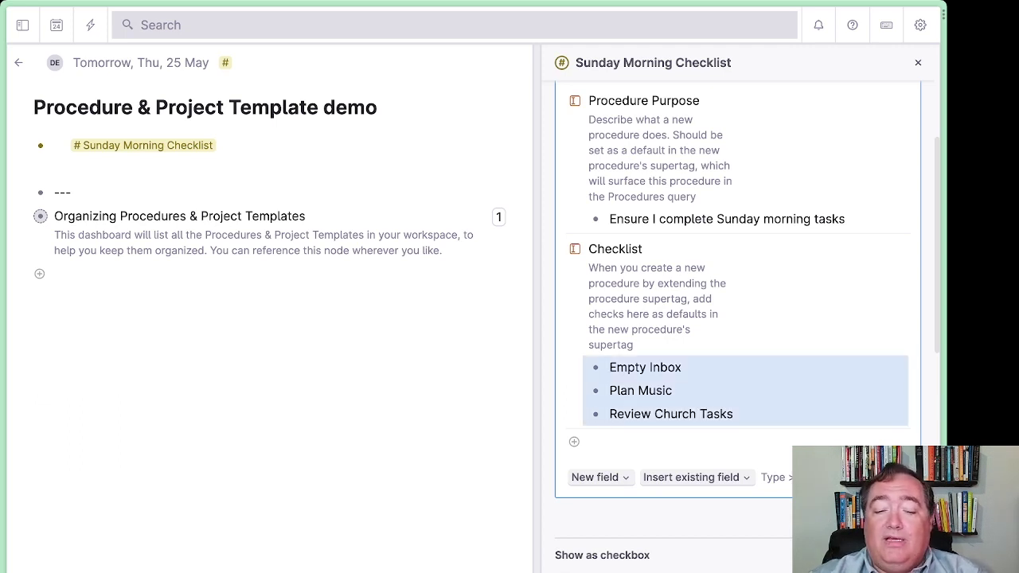
key(ctrl+Return)
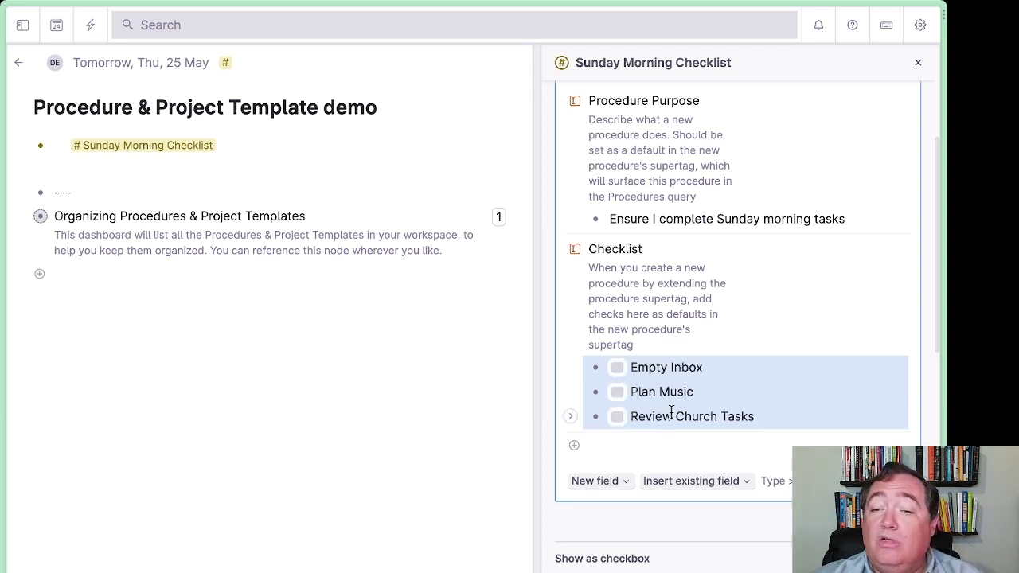
scroll(676, 416, up, 3)
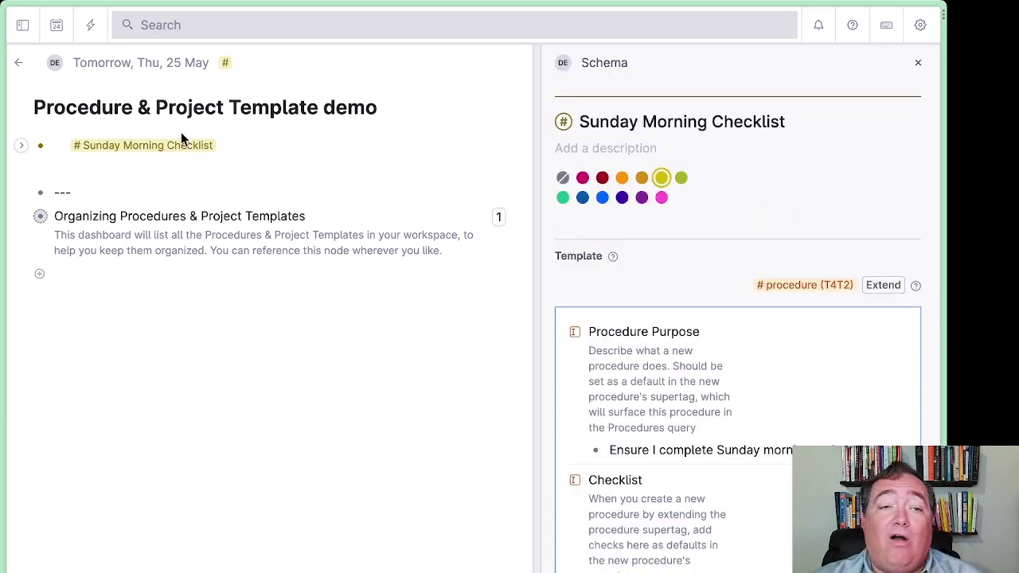
Expand the Sunday Morning Checklist node to check its fields, collapse it, and add an empty node below
click(23, 147)
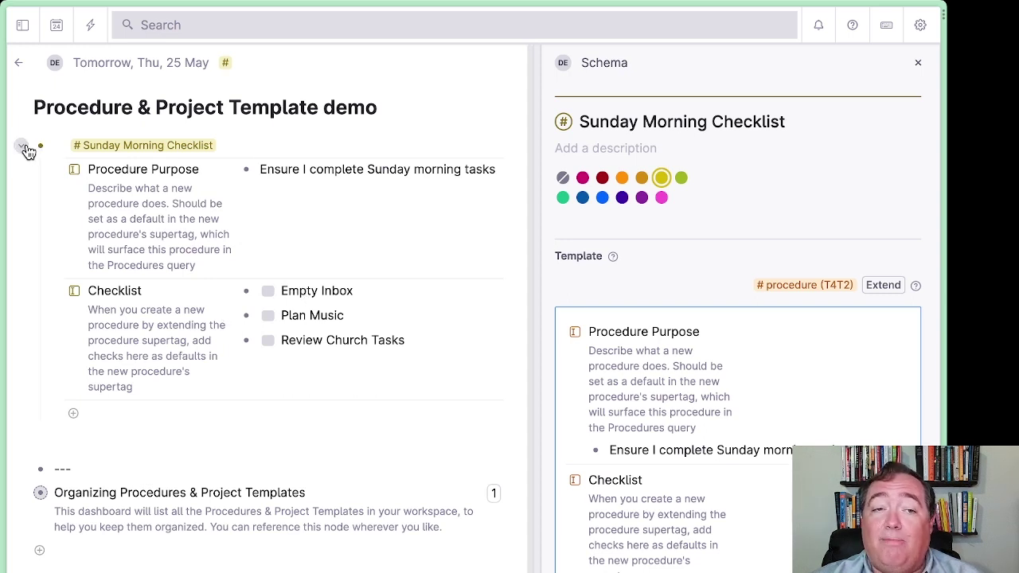
click(27, 152)
click(25, 148)
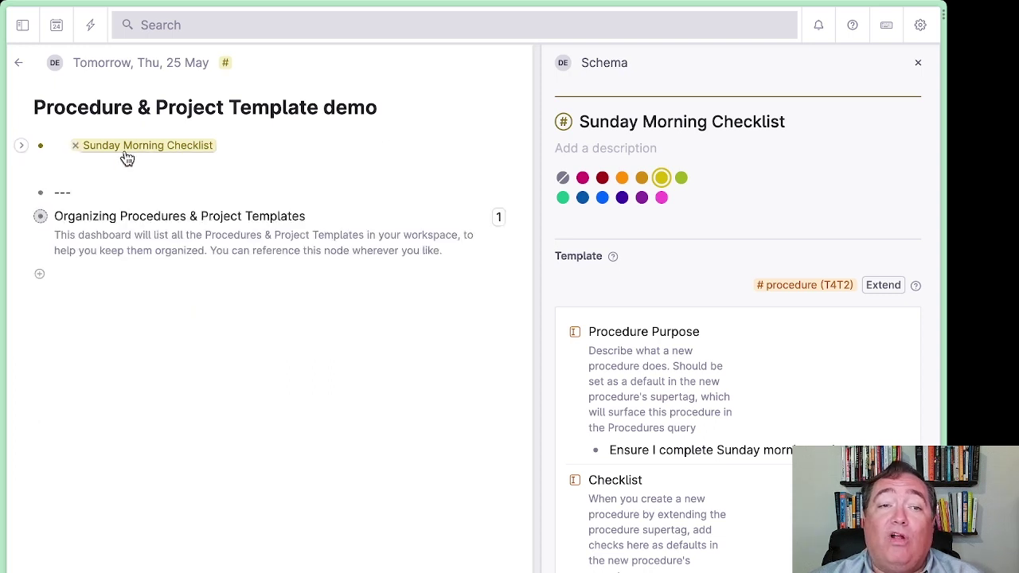
key(Return)
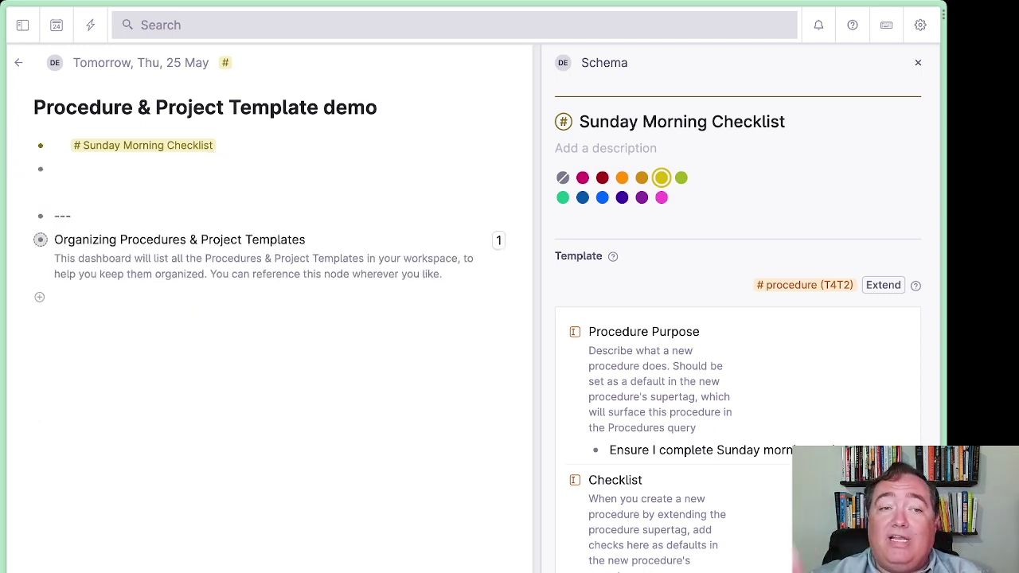
Create 'Review Sunday Morning Checklist' tagged #recurring task (T4T2), scheduled for today, Wed, May 24
text(Recu)
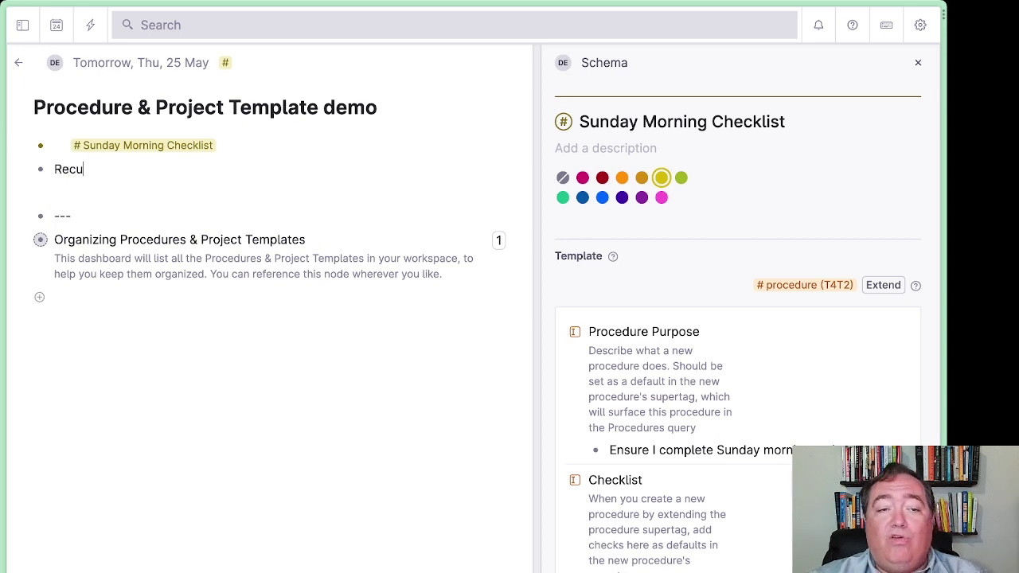
text(view Sunday Morning Checkl)
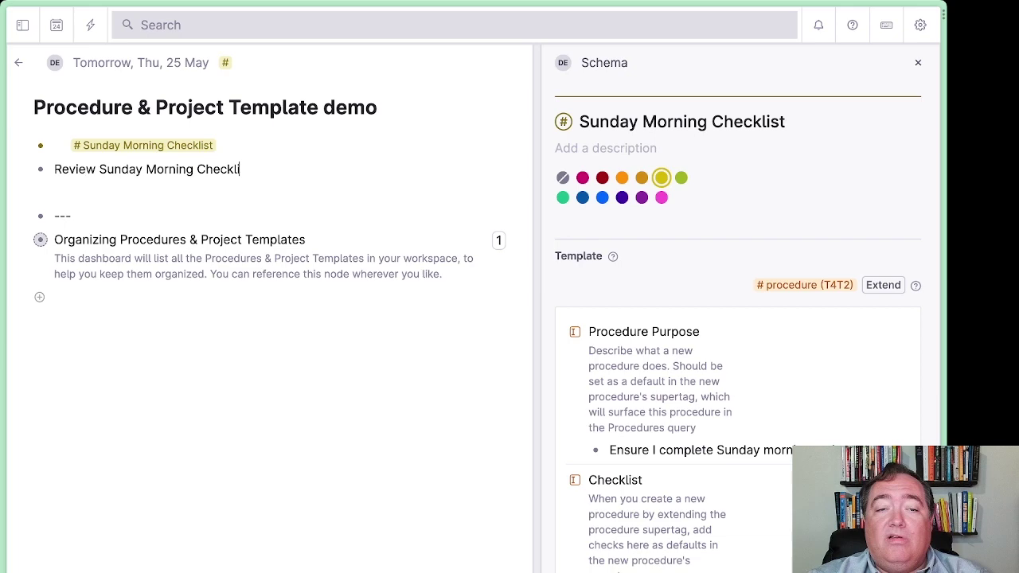
text(ist#)
key(Down)
key(Return)
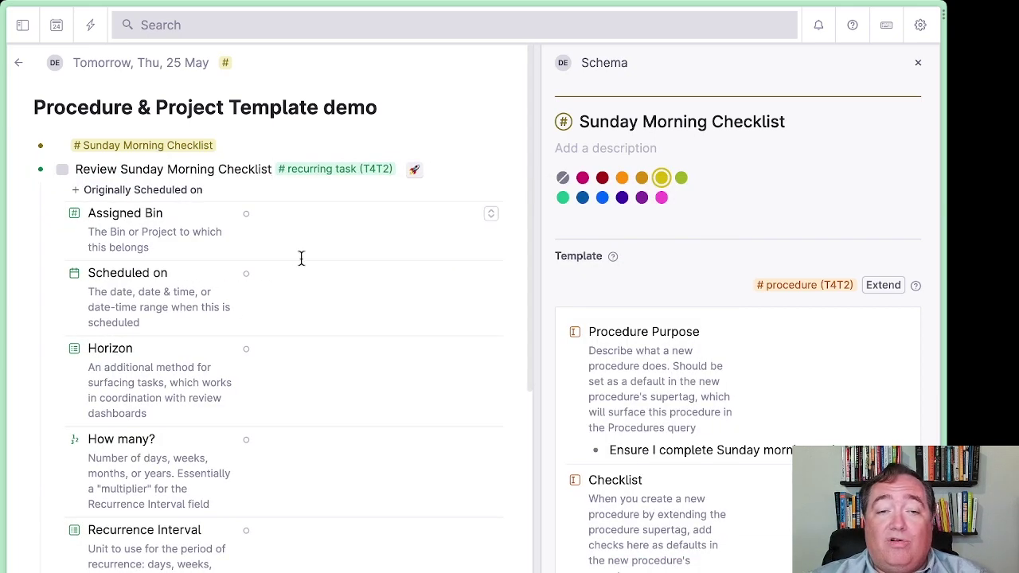
click(301, 271)
key(space)
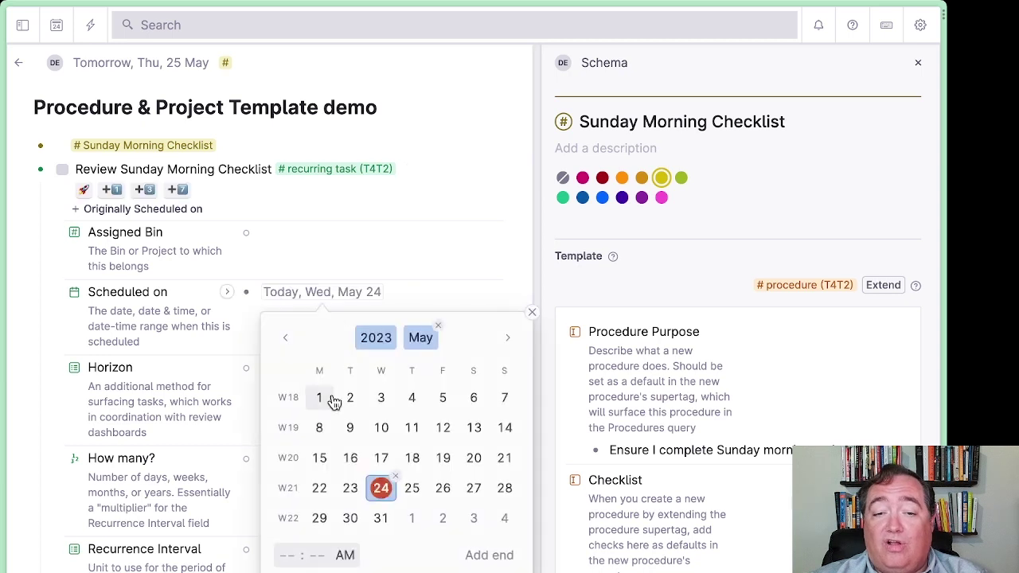
Reschedule the task to Sun, May 28
click(505, 489)
click(405, 257)
scroll(359, 360, down, 2)
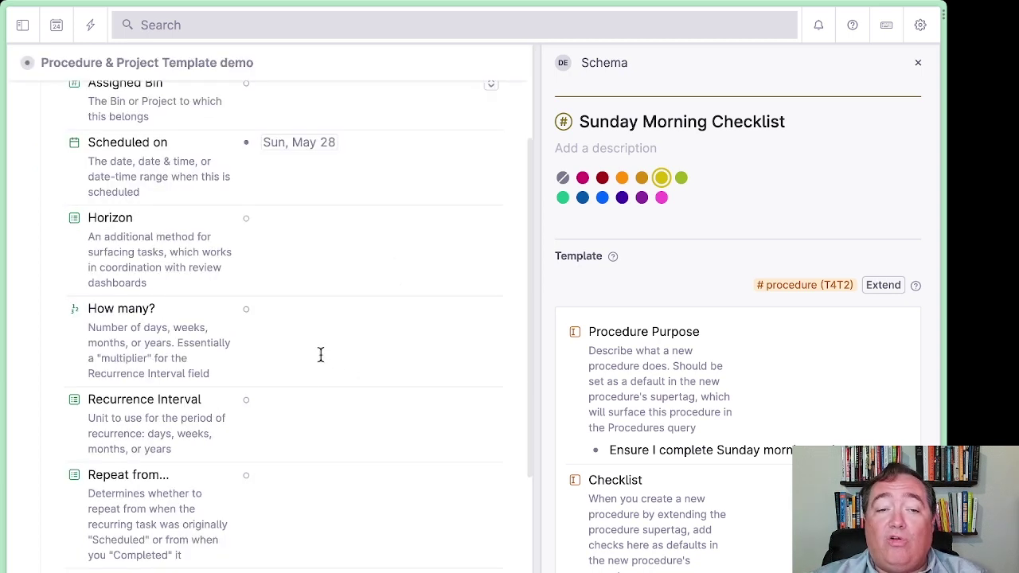
Set recurrence to every 1 week(s), repeating from Scheduled
click(311, 307)
text(1)
click(289, 396)
text(we)
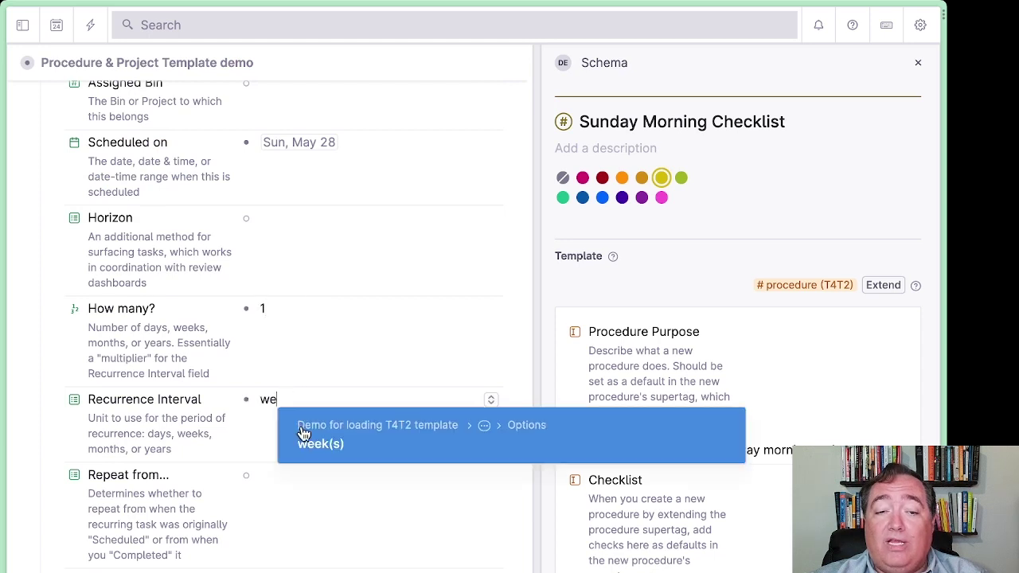
click(310, 443)
click(295, 478)
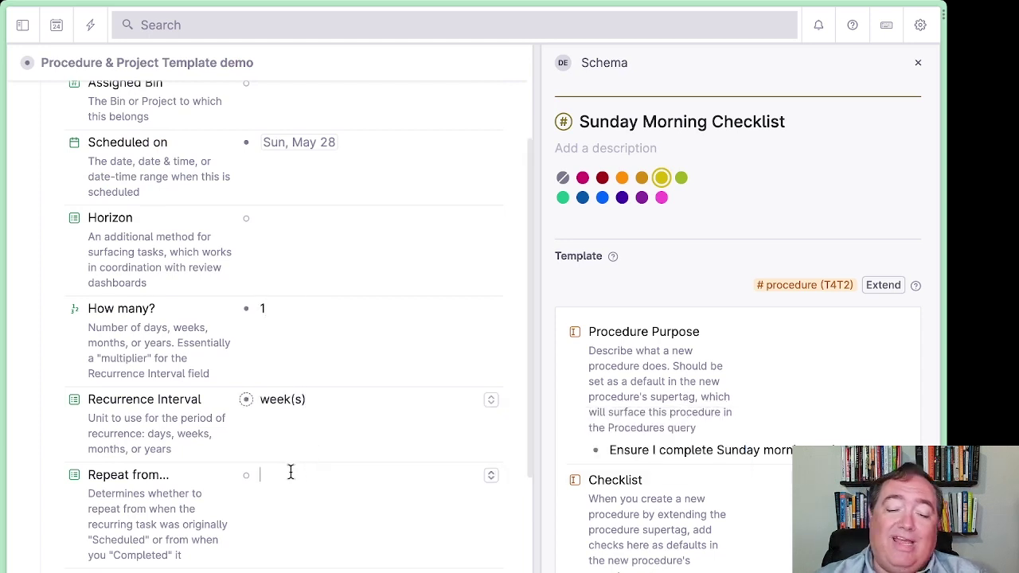
text(sun)
key(BackSpace)
key(BackSpace)
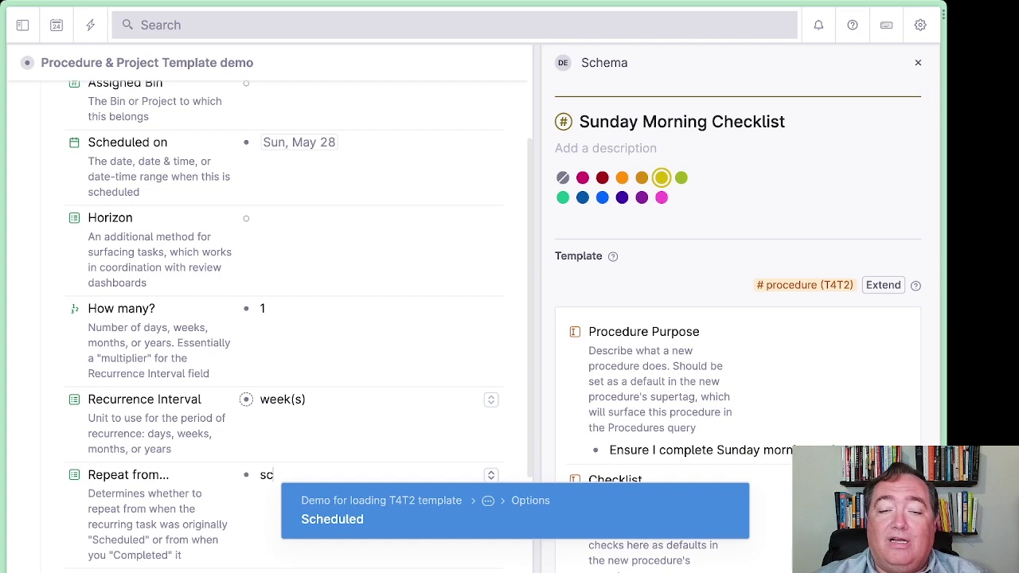
key(Return)
Initialize the recurring task and add the #Sunday Morning Checklist tag to its title
scroll(230, 390, up, 3)
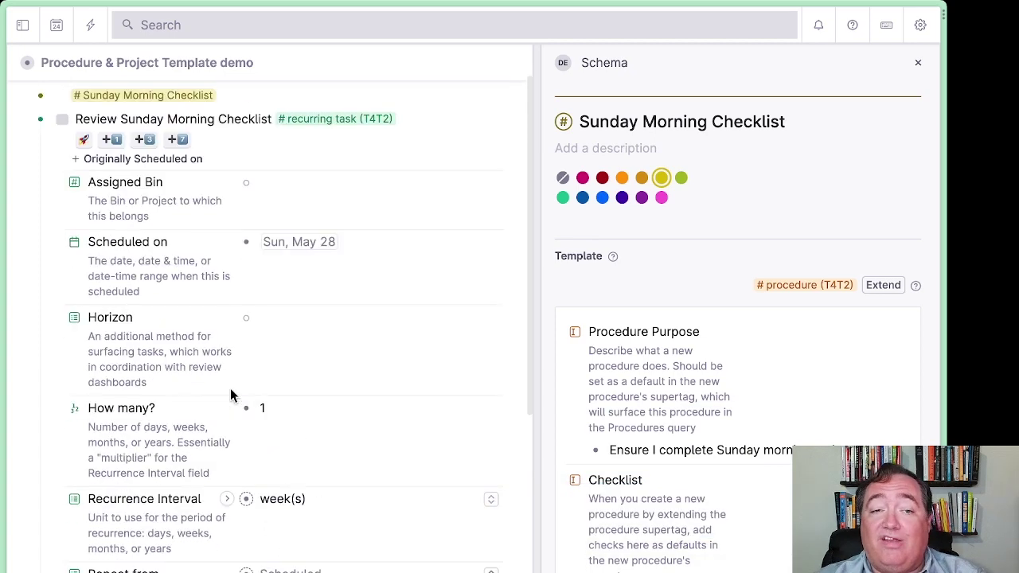
click(83, 192)
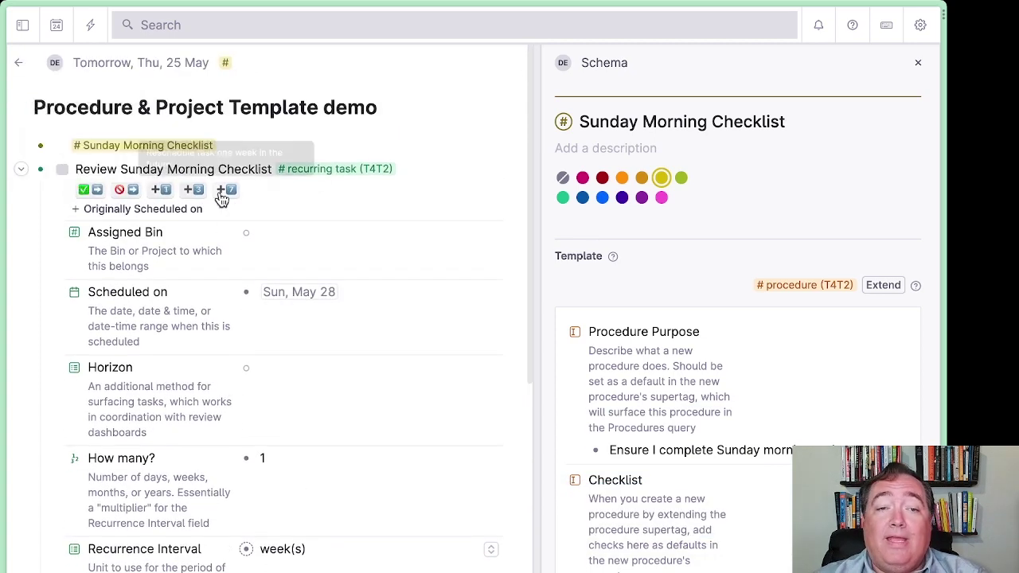
click(255, 170)
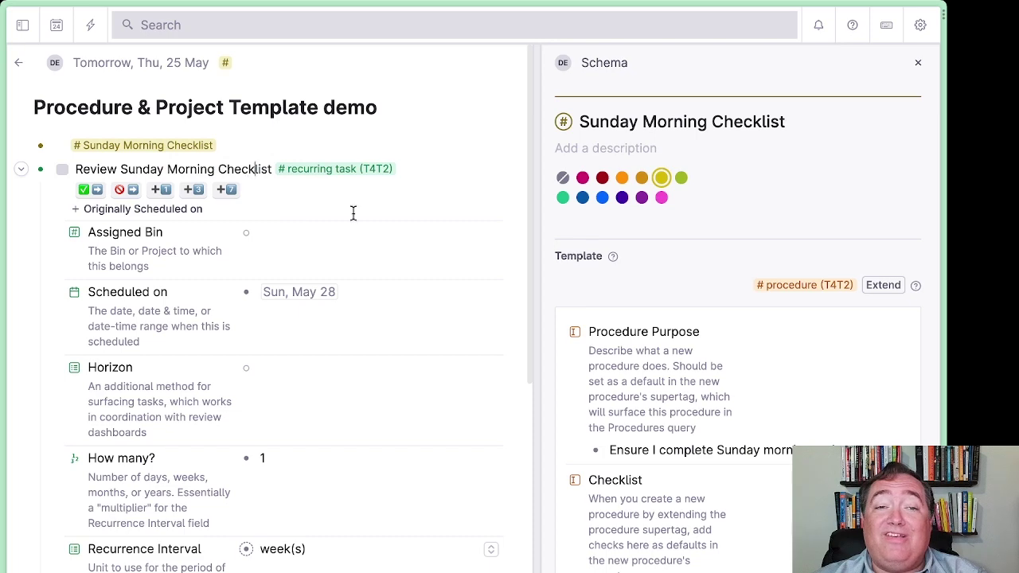
text(#su)
key(Return)
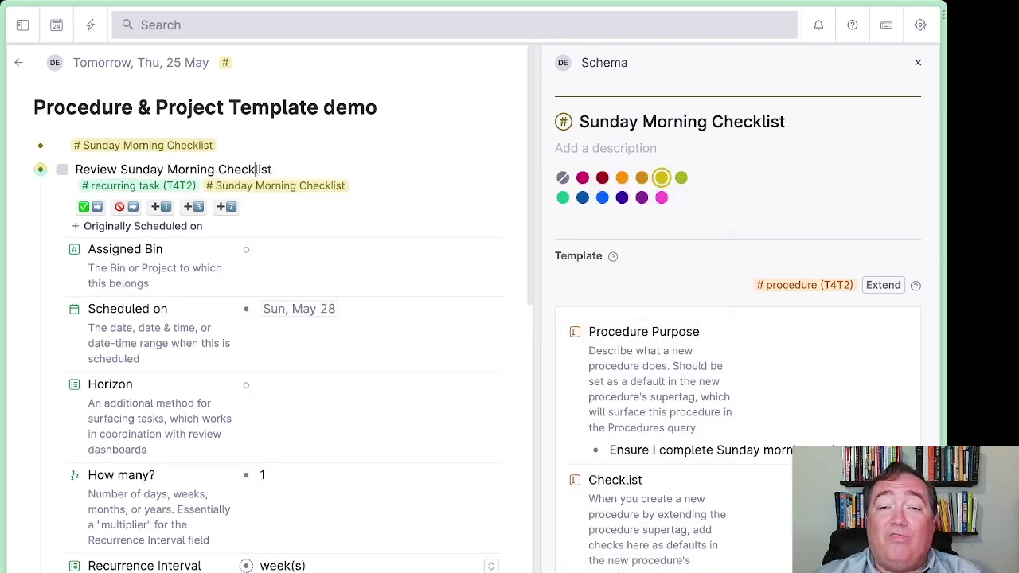
Close the schema panel and tick off Empty Inbox and Plan Music
click(918, 62)
scroll(557, 323, down, 1)
scroll(543, 331, down, 6)
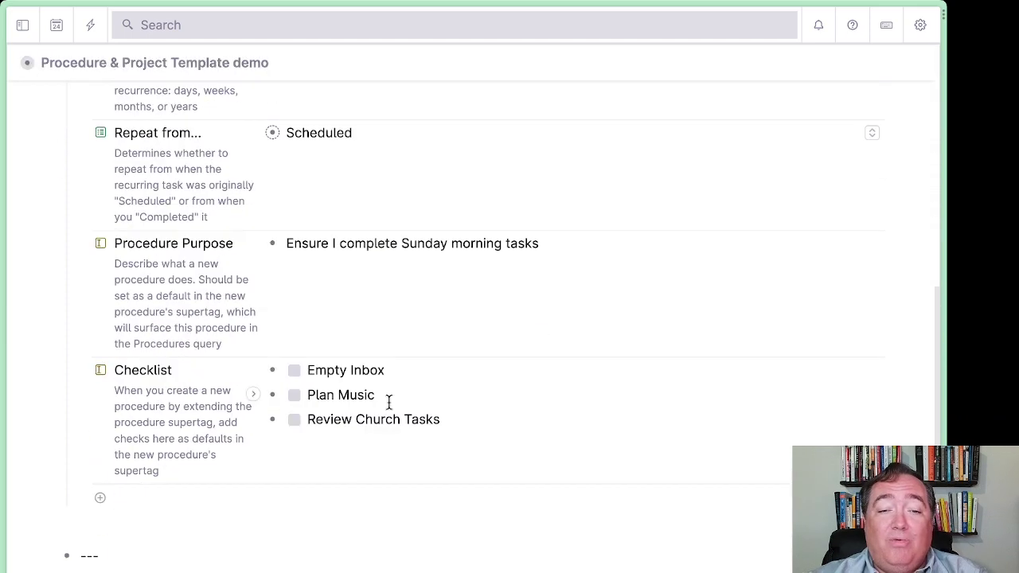
click(292, 374)
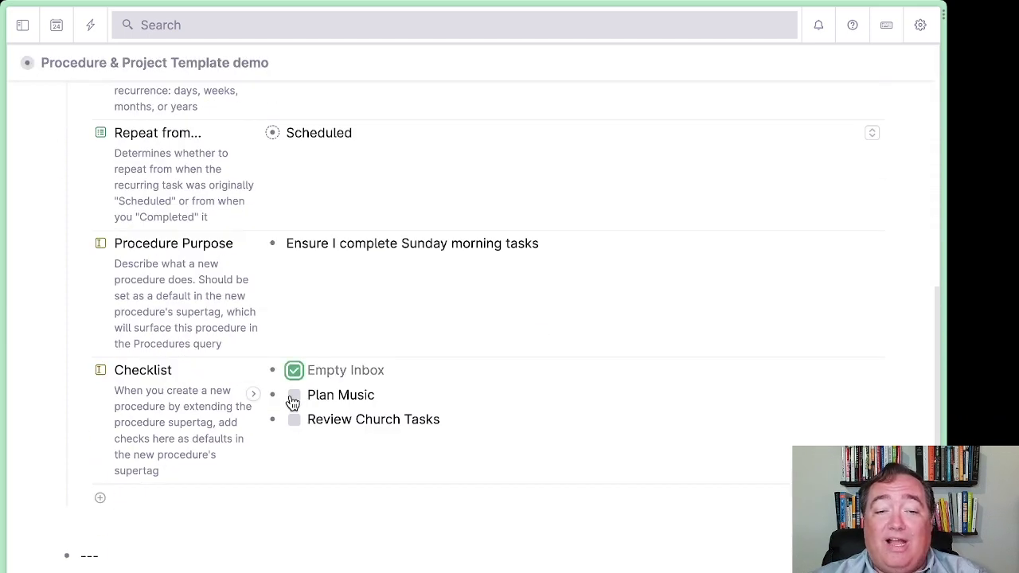
click(293, 396)
scroll(465, 426, up, 7)
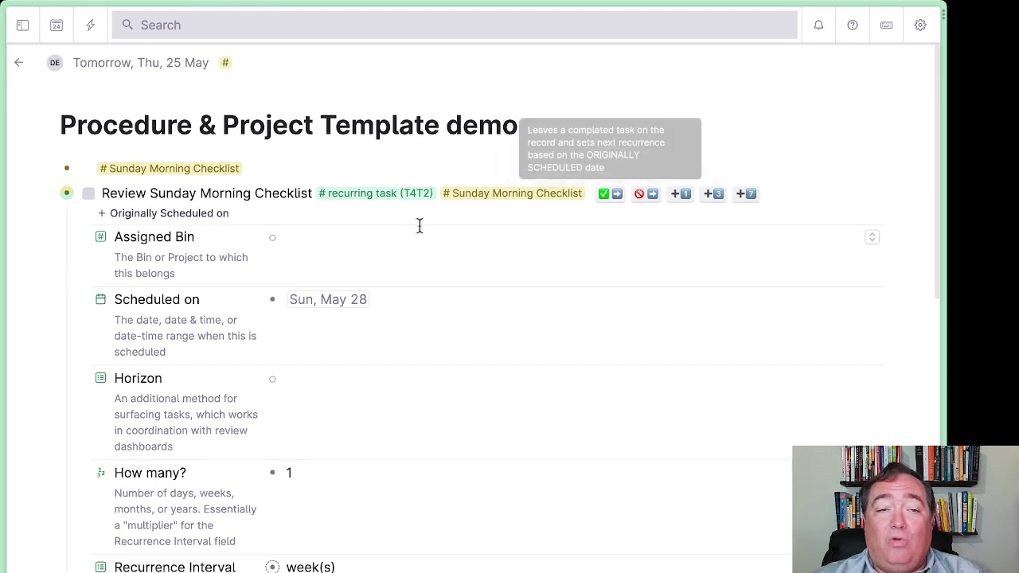
Nest the task under a new 'Original' bullet and paste a reference to it below
click(294, 193)
key(ctrl+c)
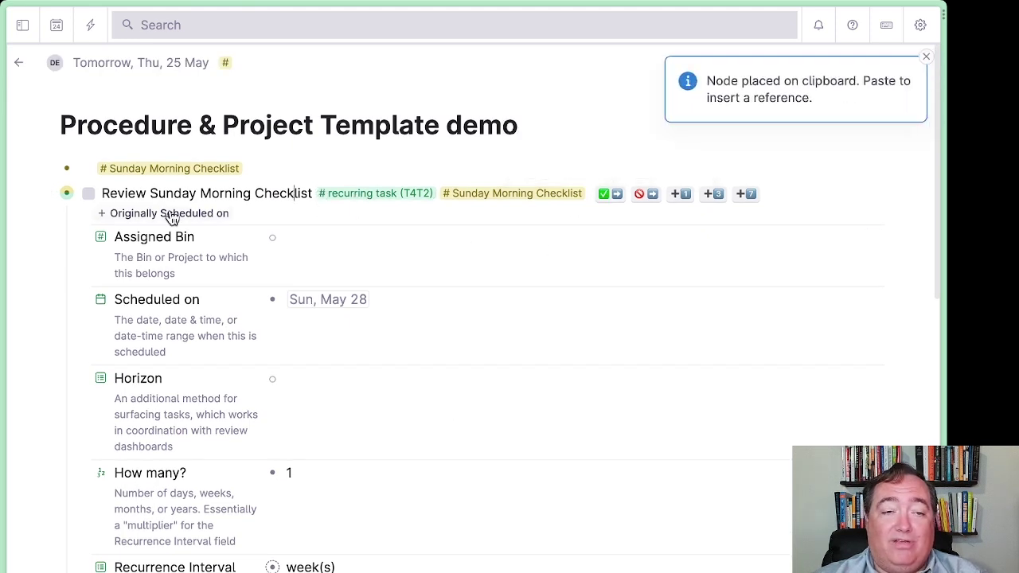
click(47, 193)
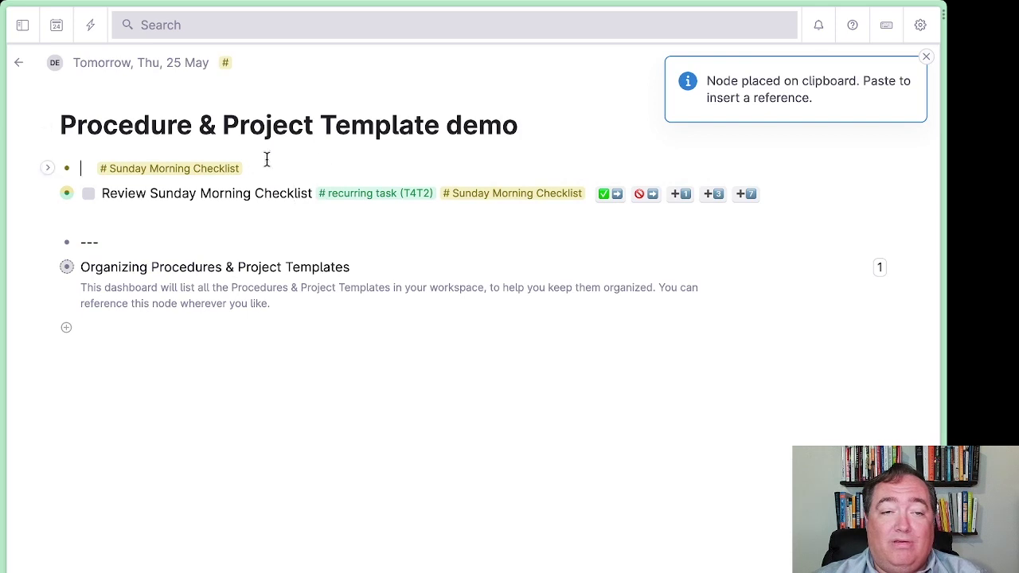
click(81, 217)
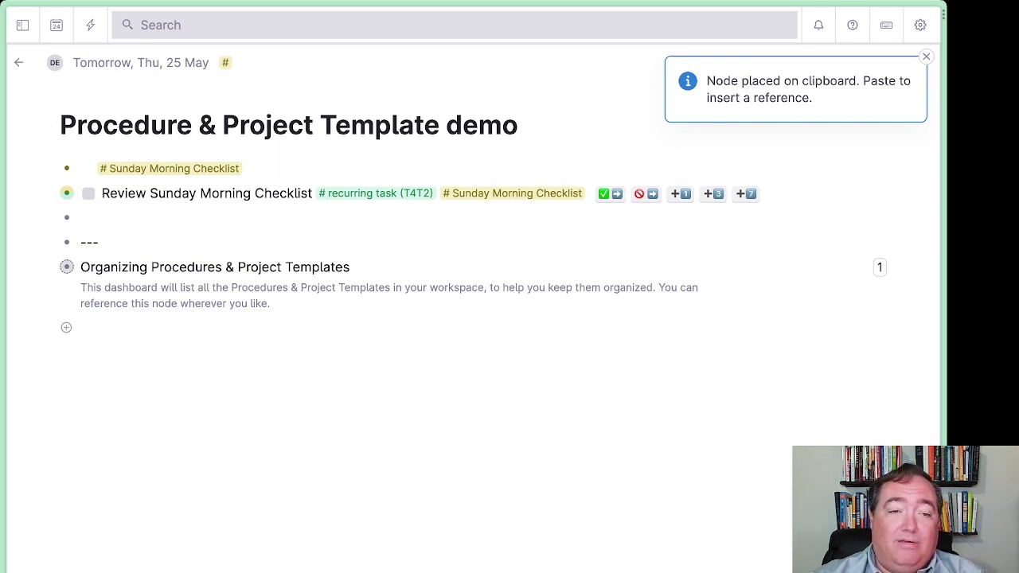
key(Return)
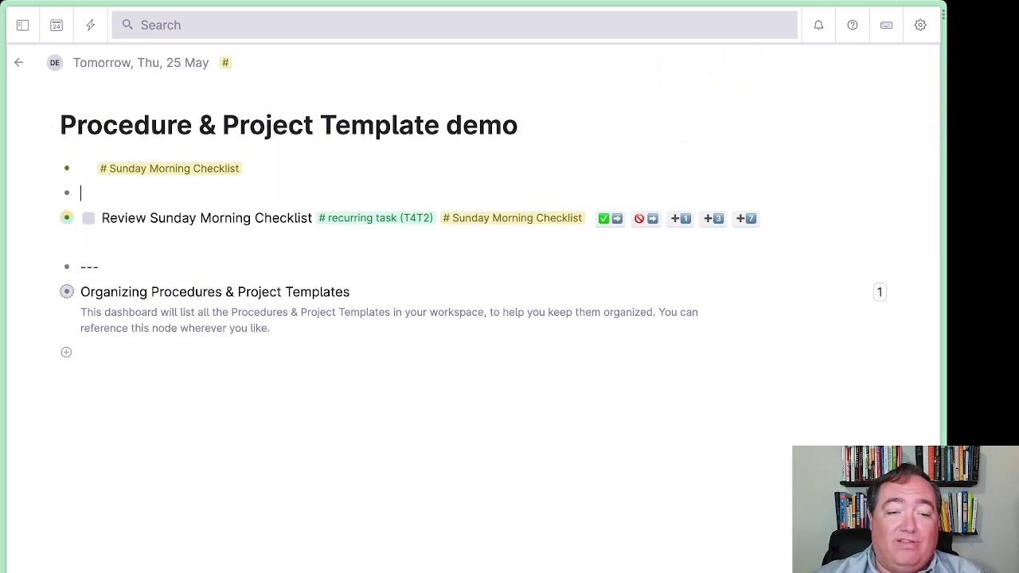
text(Original)
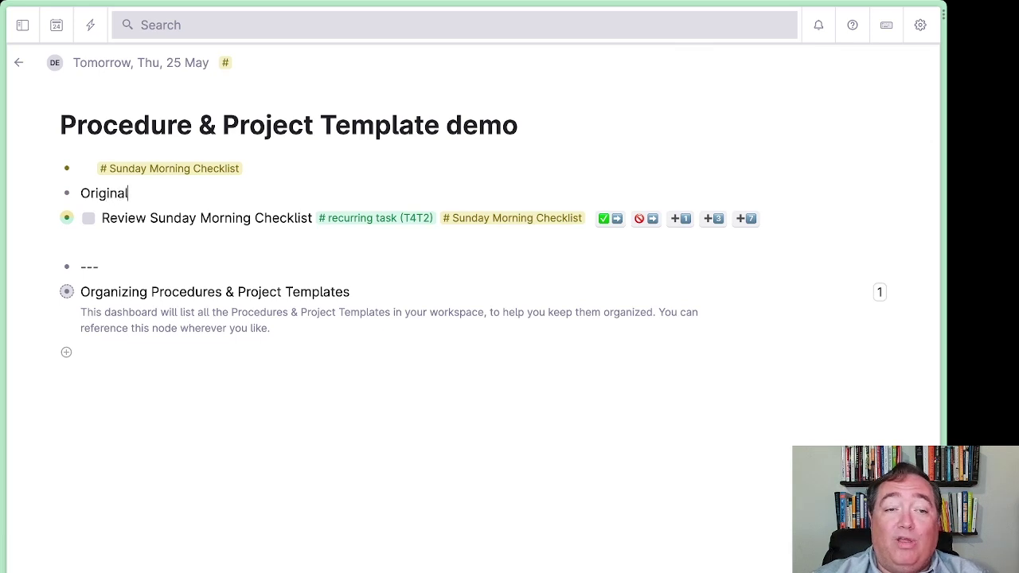
key(Down)
key(Tab)
key(Down)
key(ctrl+v)
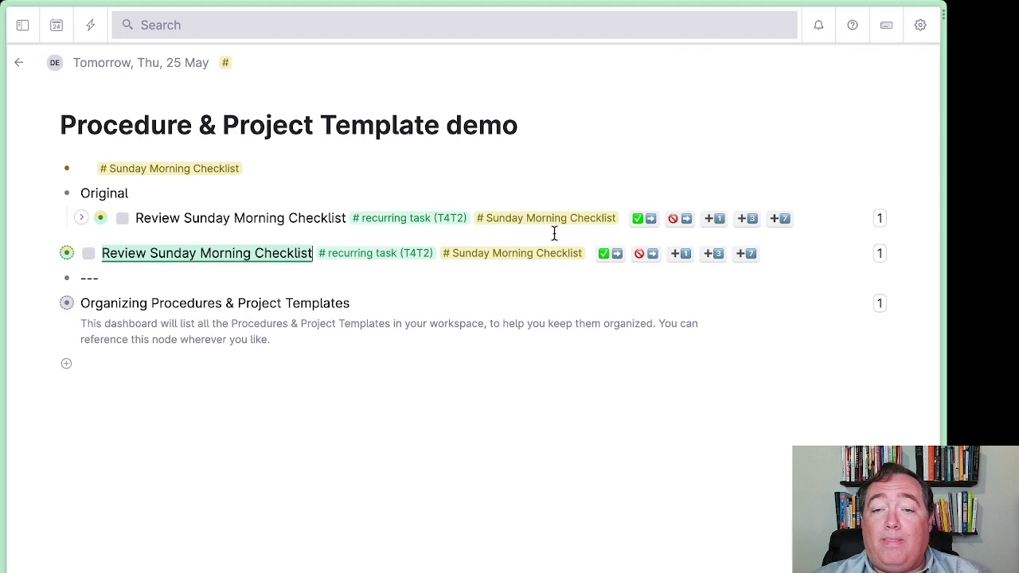
Complete the lower May 28 task and confirm the copy under Original moved to Sun, Jun 4
click(604, 255)
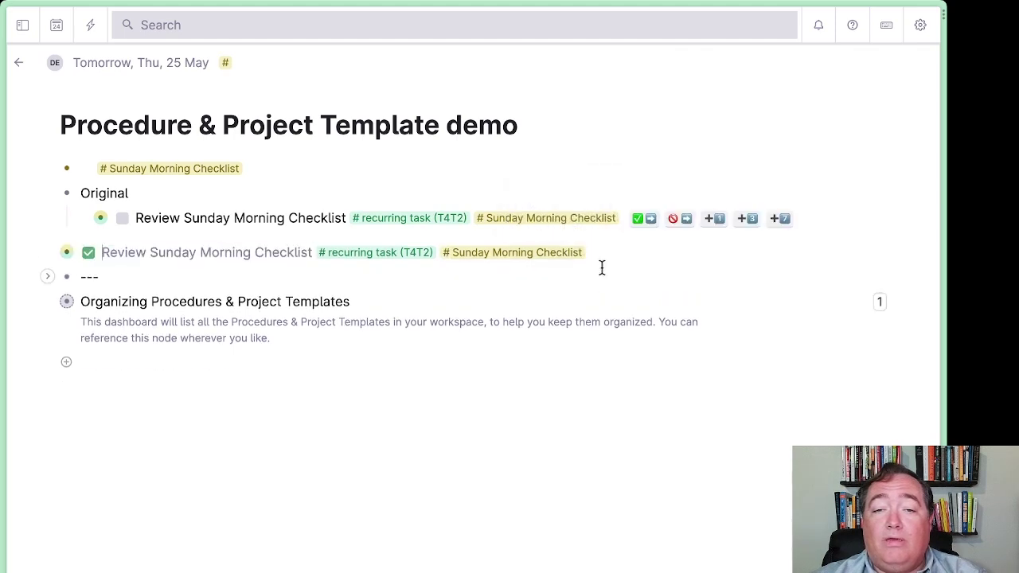
click(46, 253)
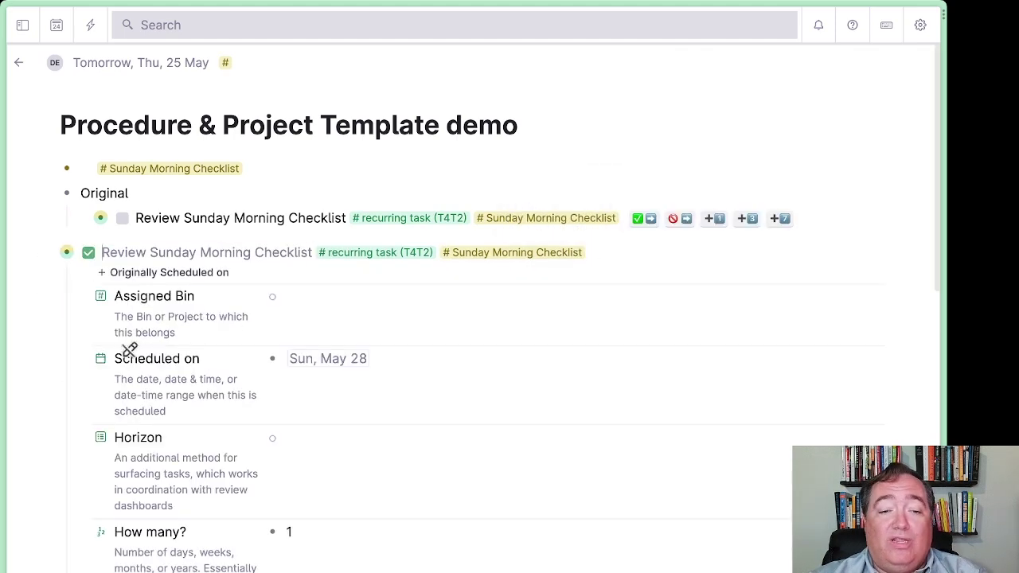
scroll(131, 348, down, 10)
scroll(131, 348, up, 10)
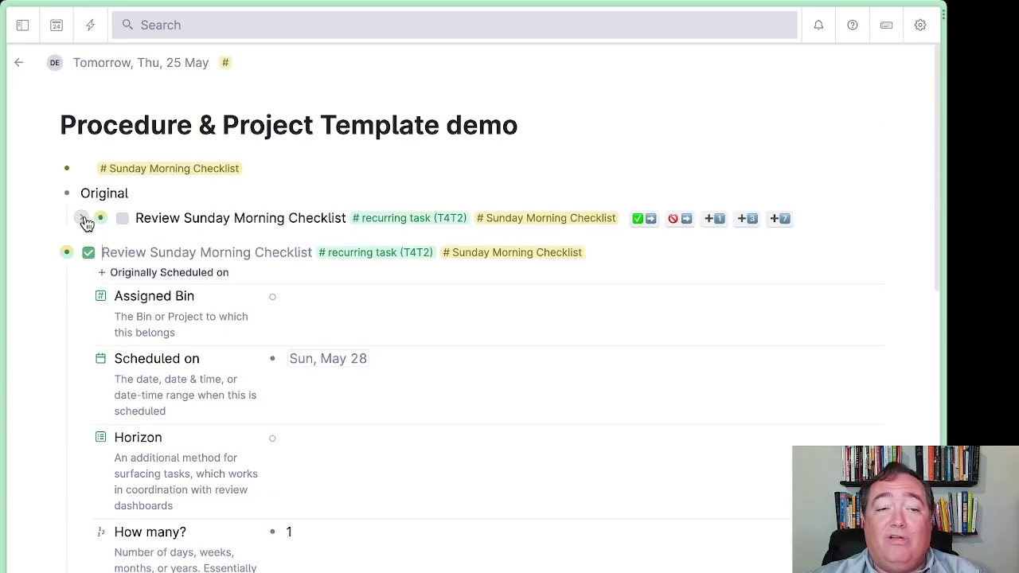
click(83, 219)
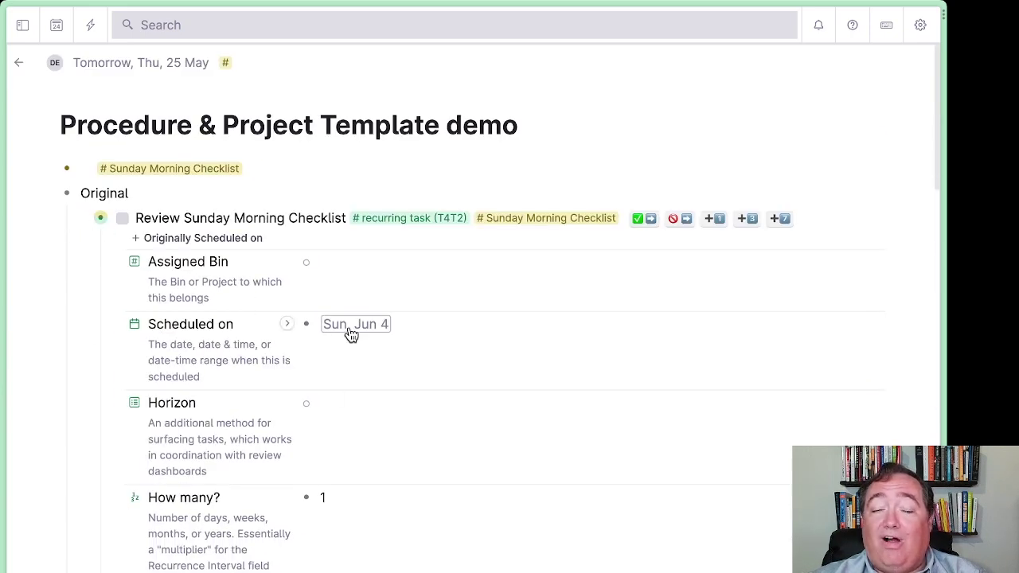
scroll(351, 335, down, 10)
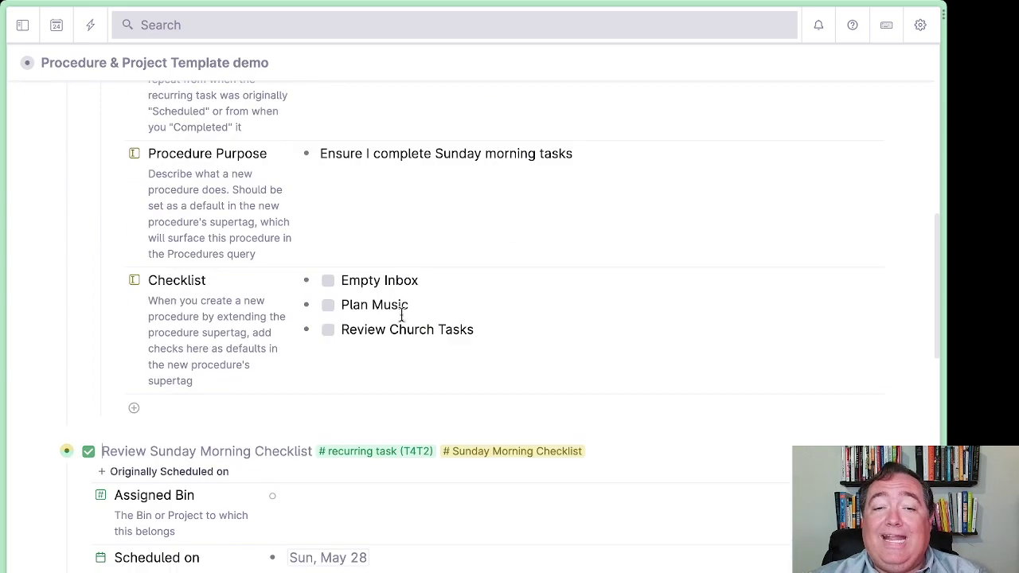
scroll(405, 322, up, 10)
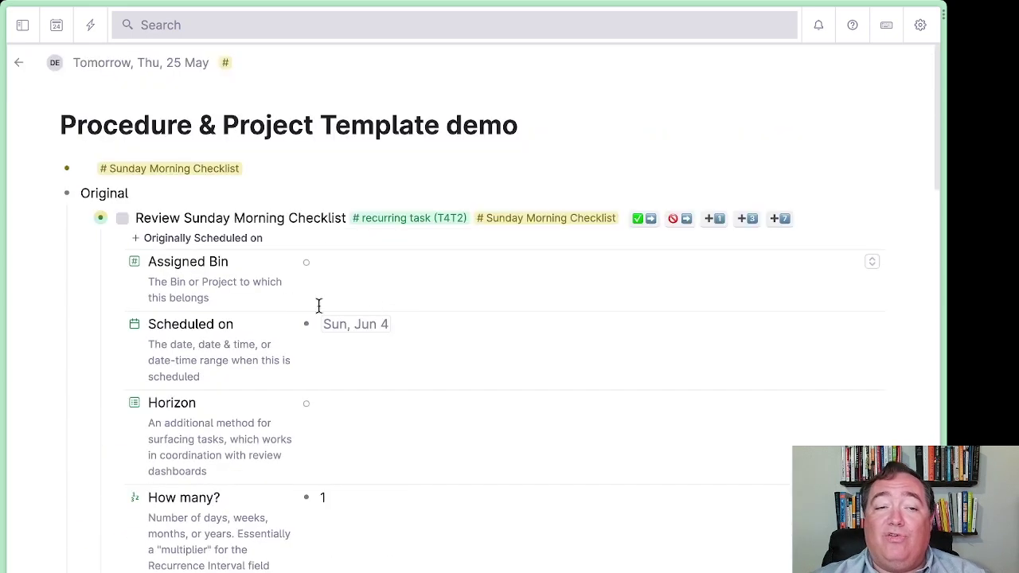
click(82, 218)
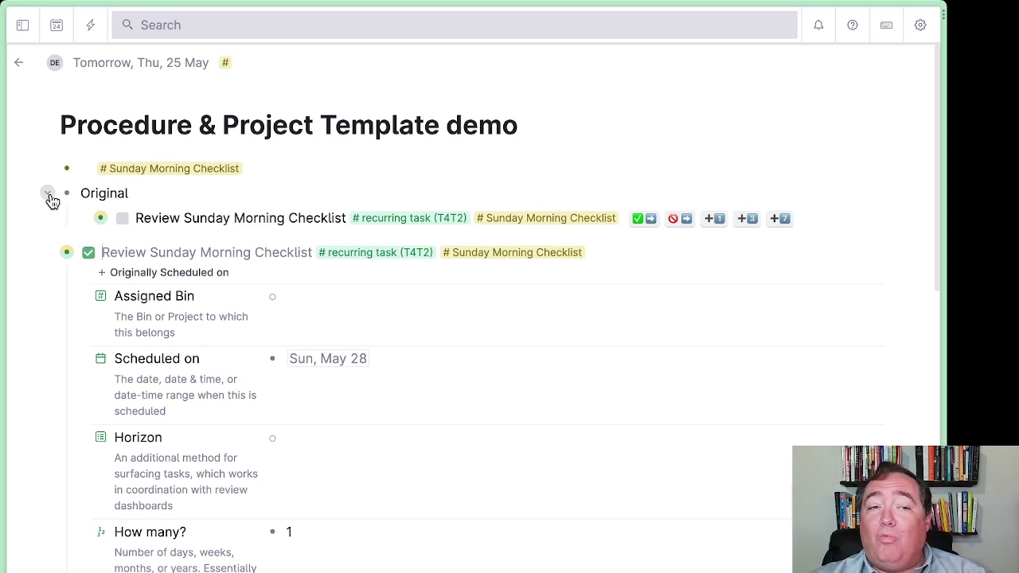
click(49, 199)
Add a bullet above the divider tagged with a new #Weekly BNI Meeting supertag and open its settings
click(47, 218)
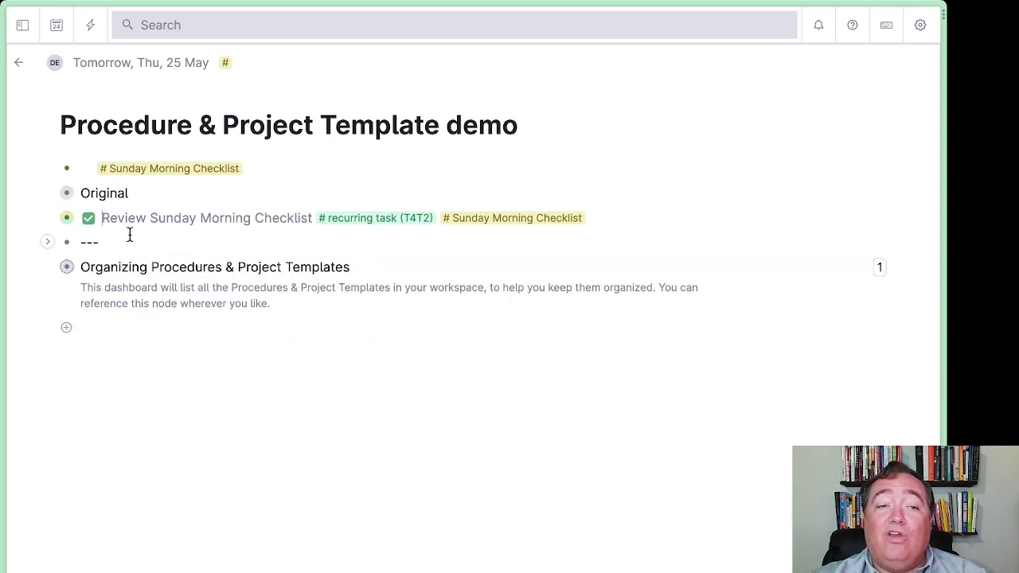
key(Down)
key(Return)
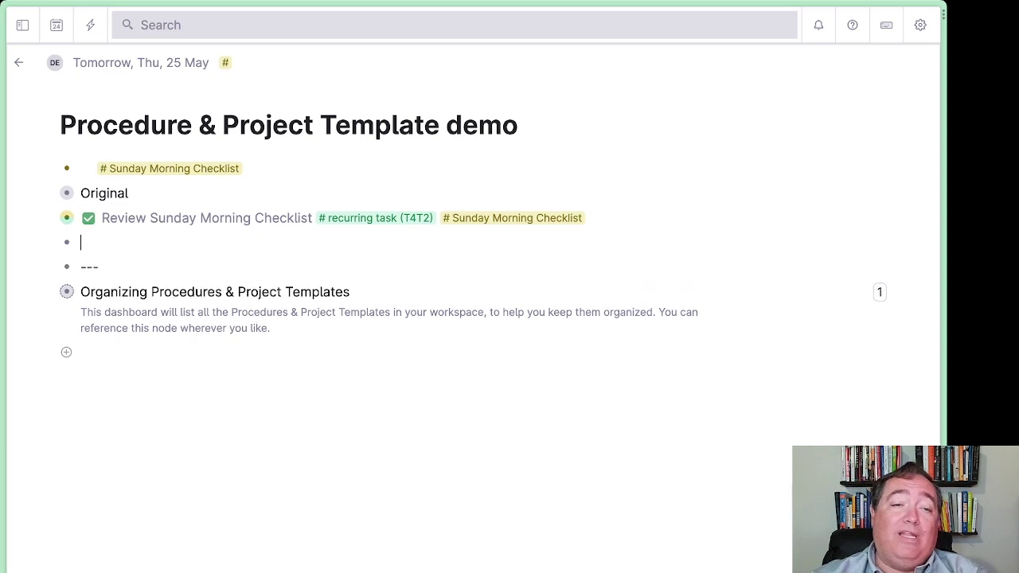
text(# Weekly )
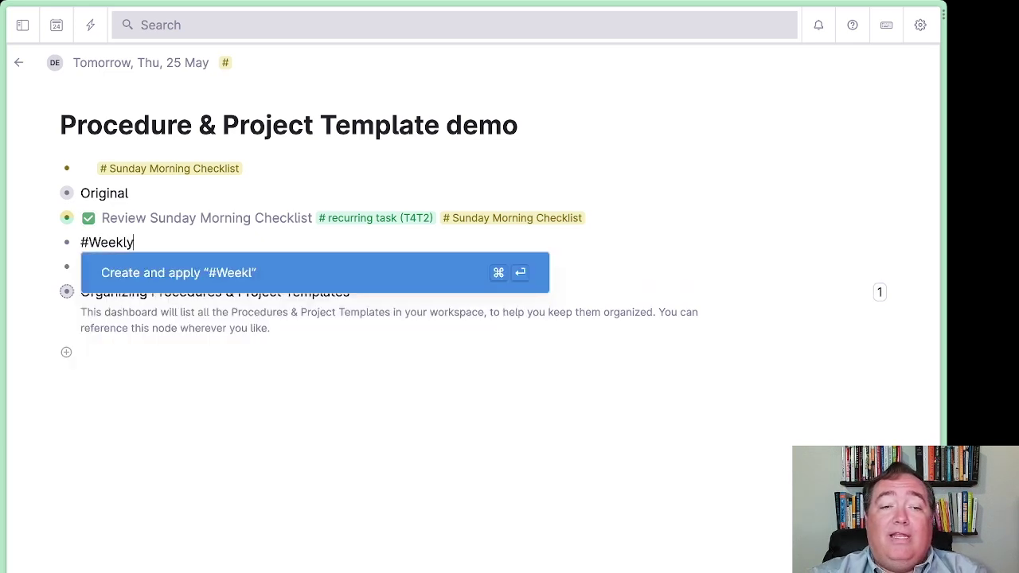
text(BNI Me)
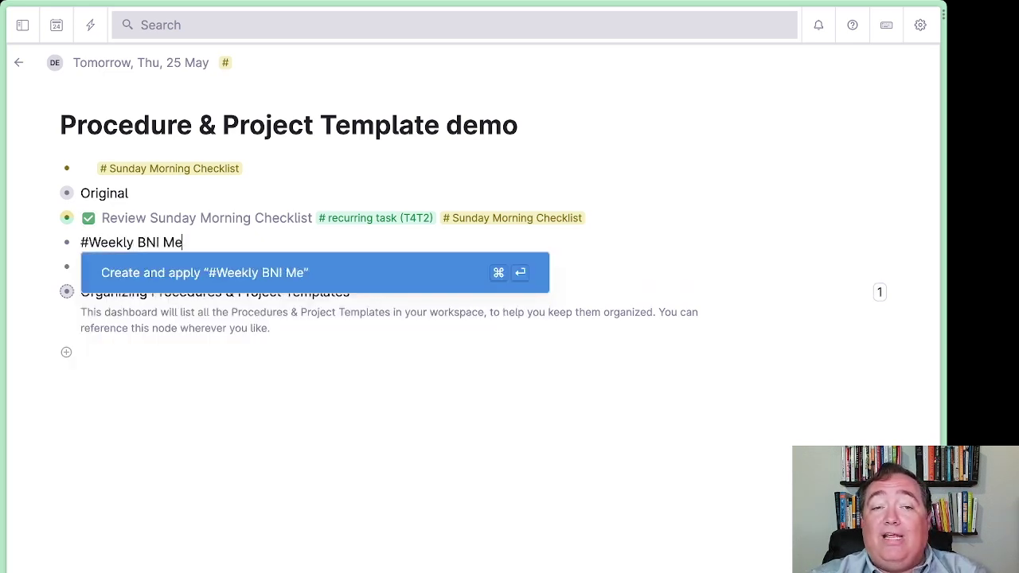
text(eting)
key(super+Return)
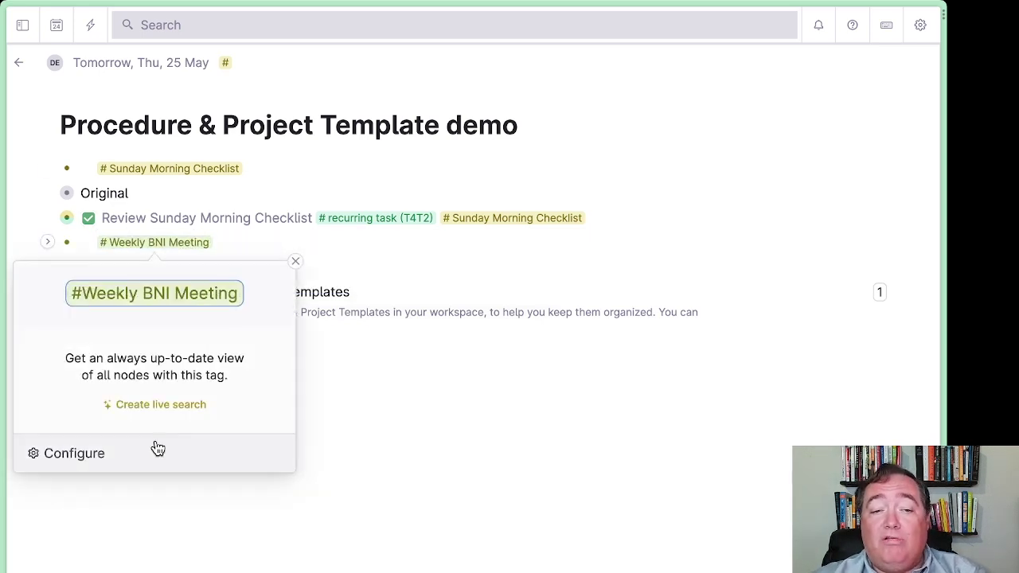
click(157, 447)
Make the Weekly BNI Meeting tag extend meeting (T4T2)
click(877, 285)
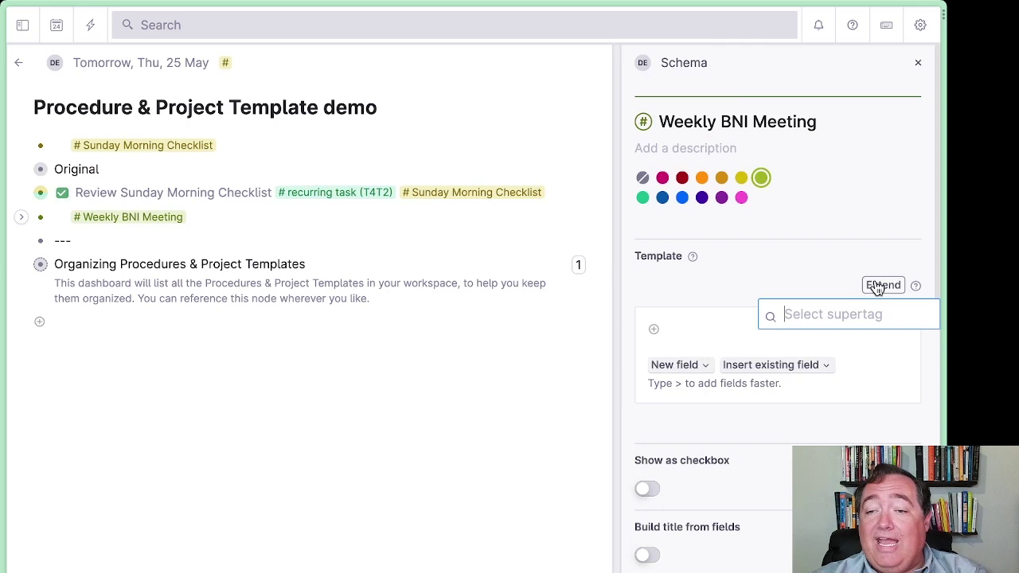
text(v)
key(BackSpace)
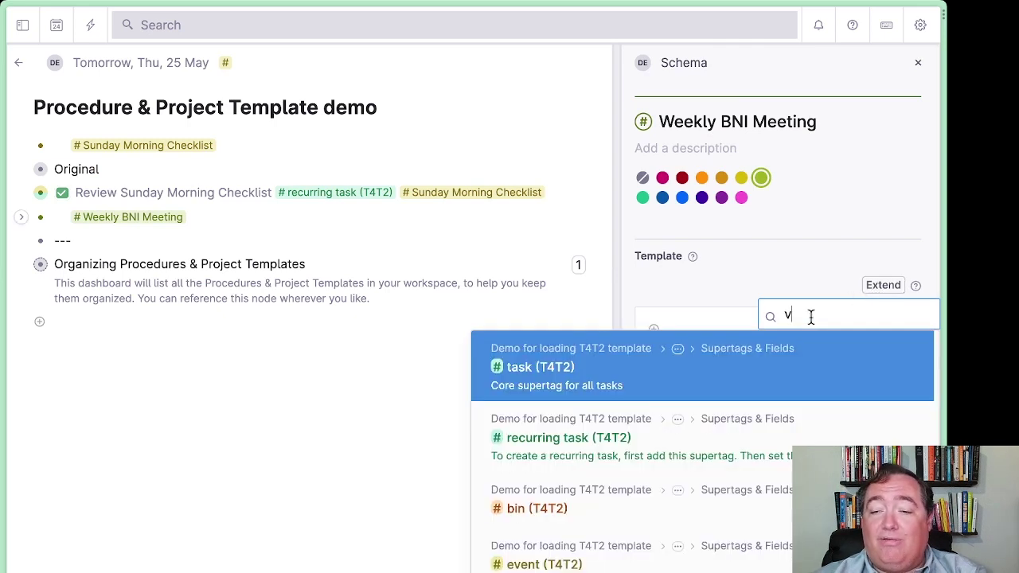
text(mee)
key(Return)
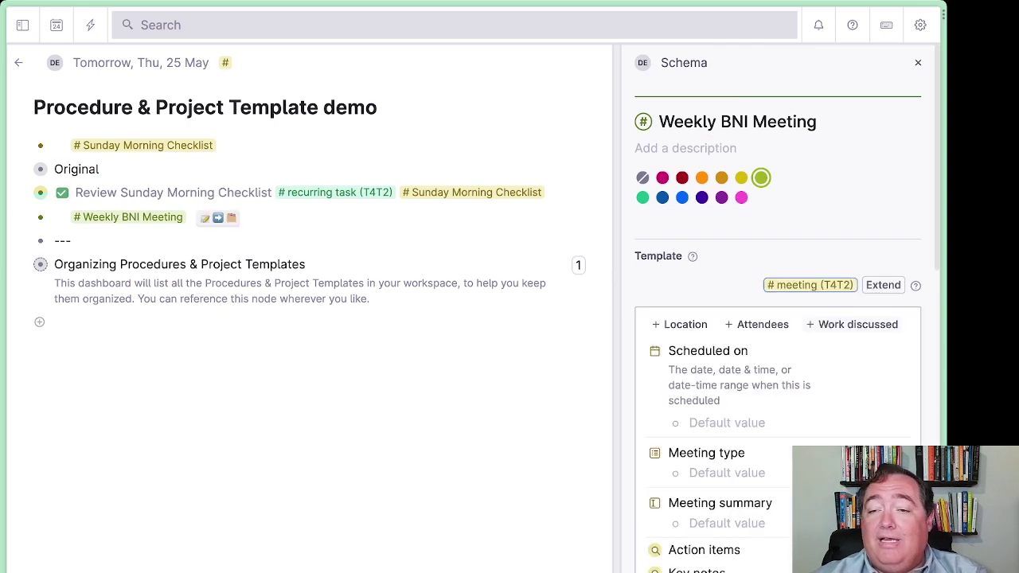
Add procedure (T4T2) as a second extended supertag
click(883, 285)
text(ro)
key(Down)
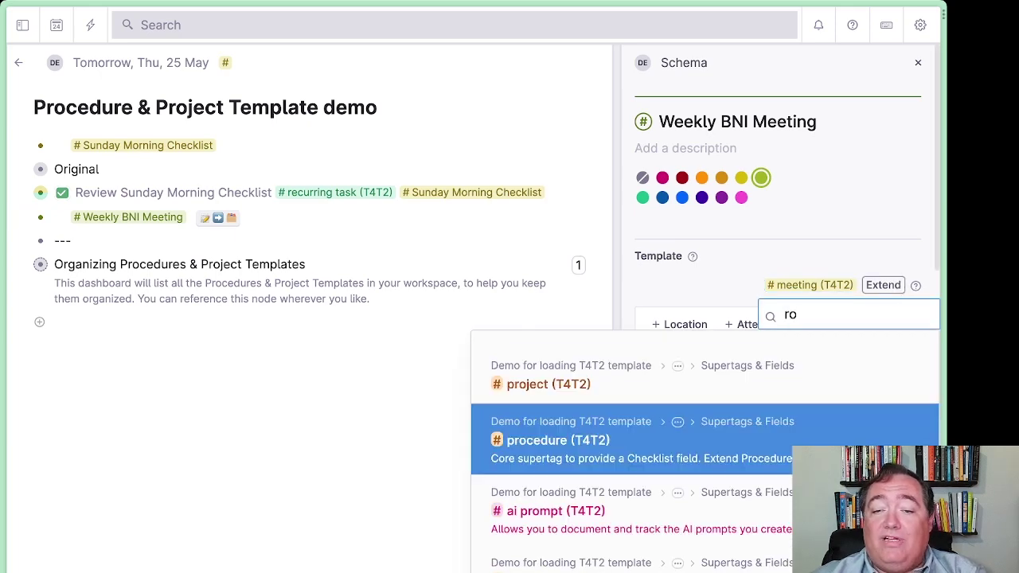
key(Return)
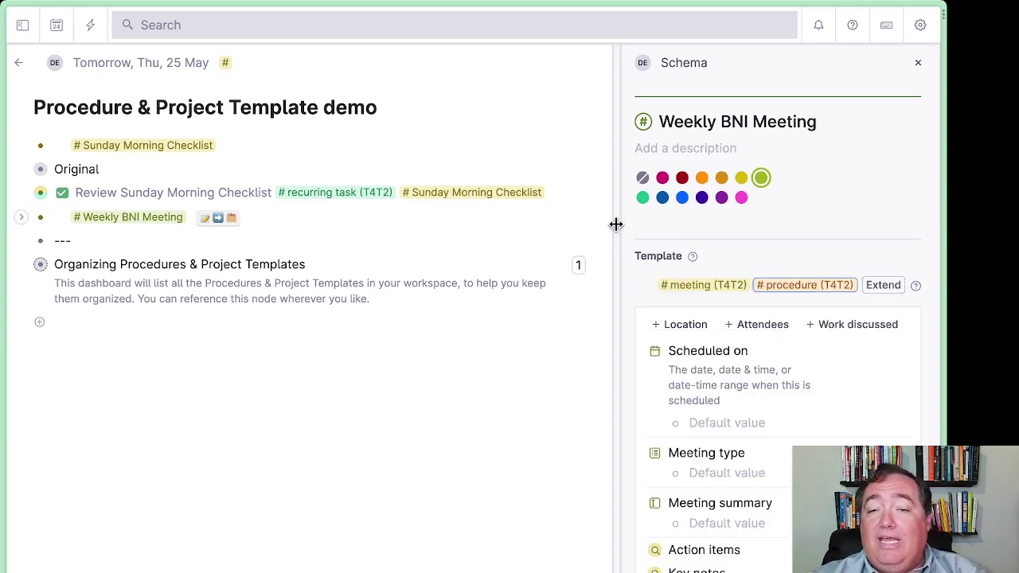
drag(614, 223, 433, 230)
scroll(588, 474, down, 3)
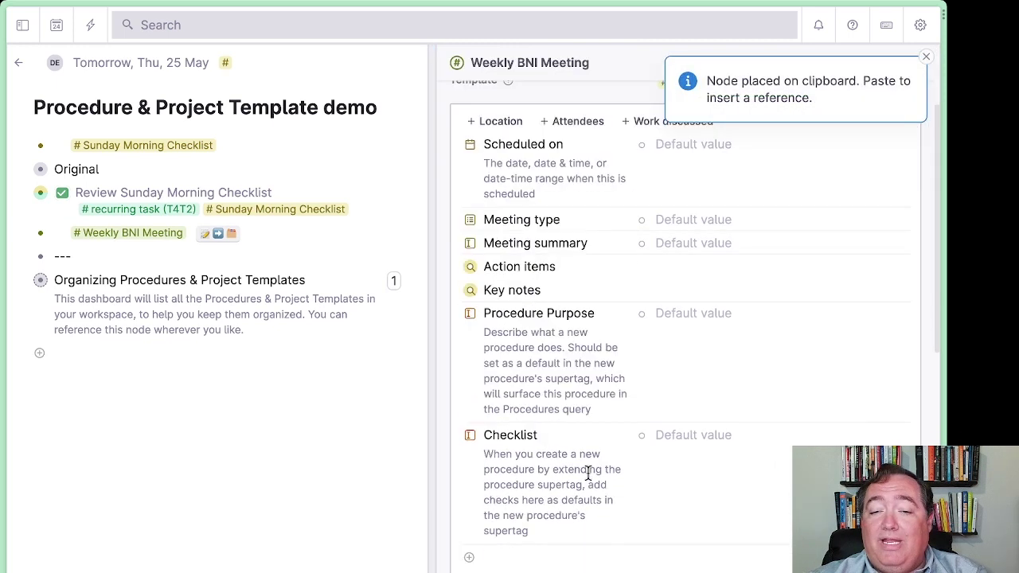
Enter 'Sign into Zoom' and 'Change name on Zoom' as the Checklist default, both as checkboxes
click(711, 432)
text(Sign into )
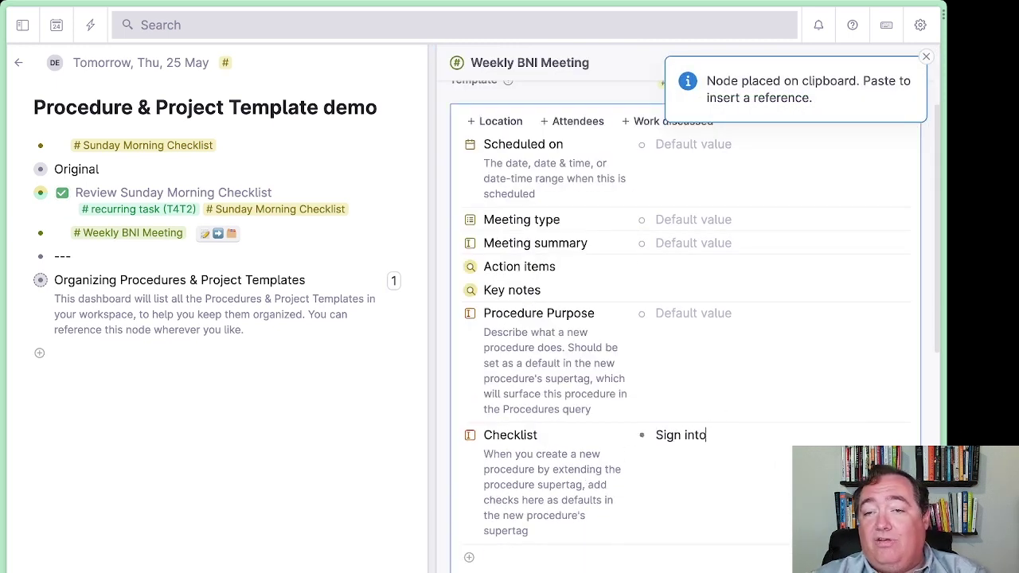
text(Zoom )
text(Change name on Zoom)
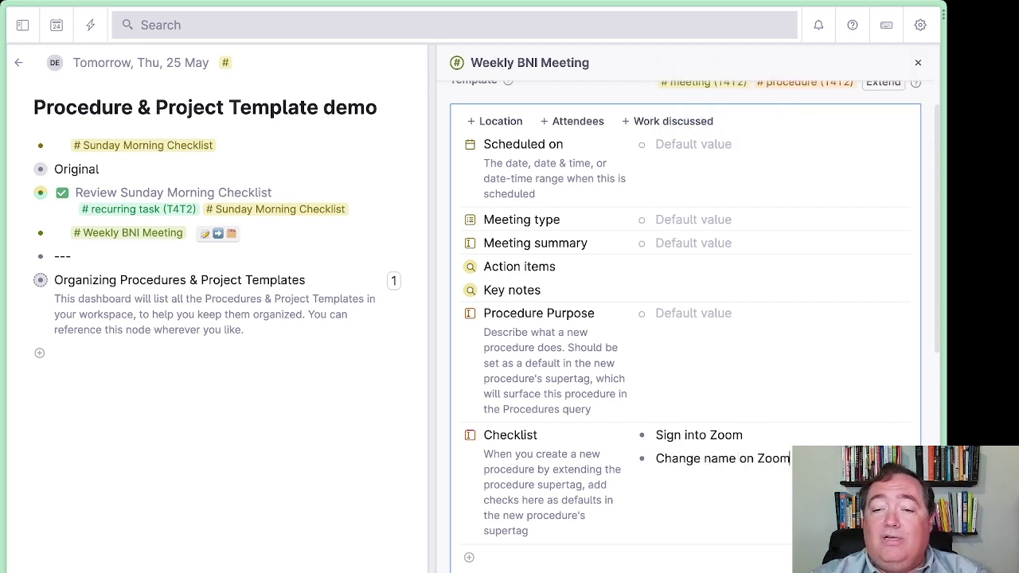
key(Escape)
key(shift+Up)
key(ctrl+Return)
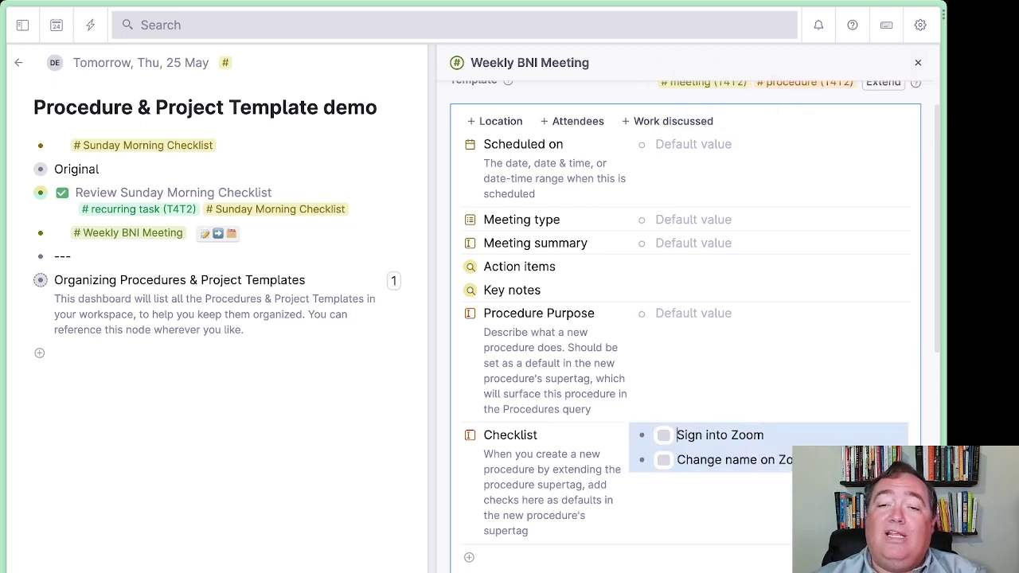
click(712, 146)
scroll(725, 203, up, 1)
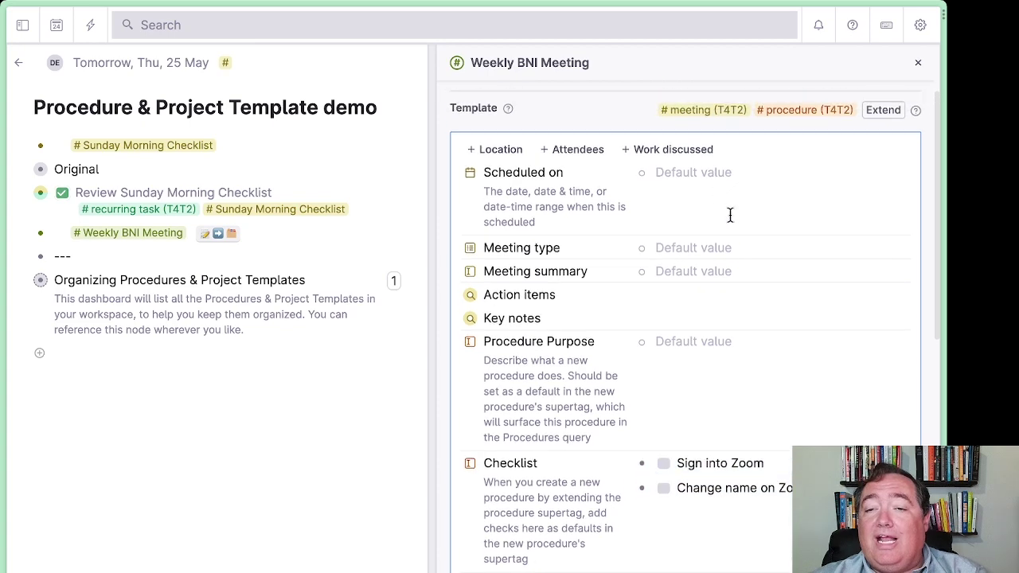
scroll(540, 330, up, 2)
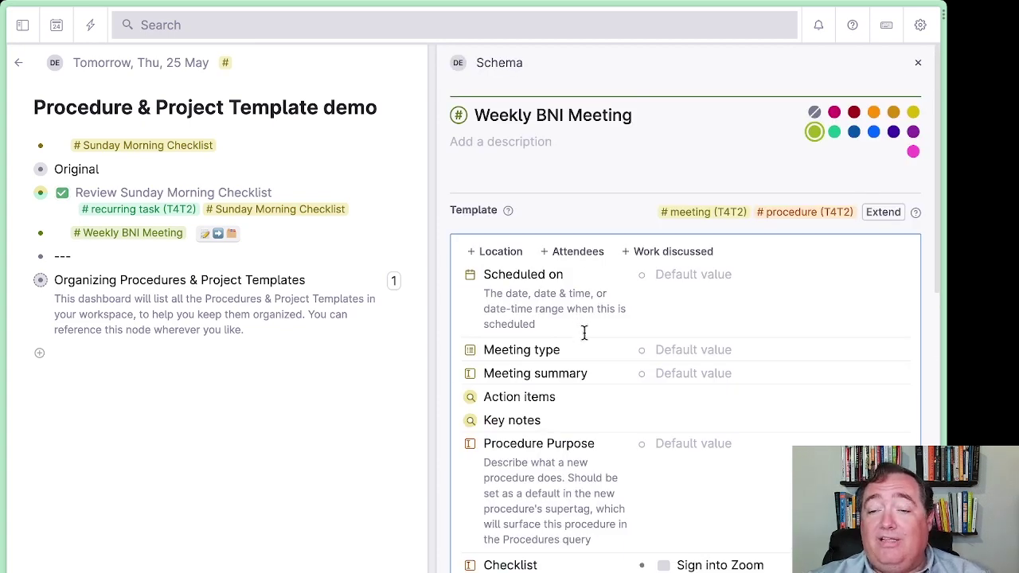
scroll(585, 426, down, 3)
scroll(583, 431, up, 3)
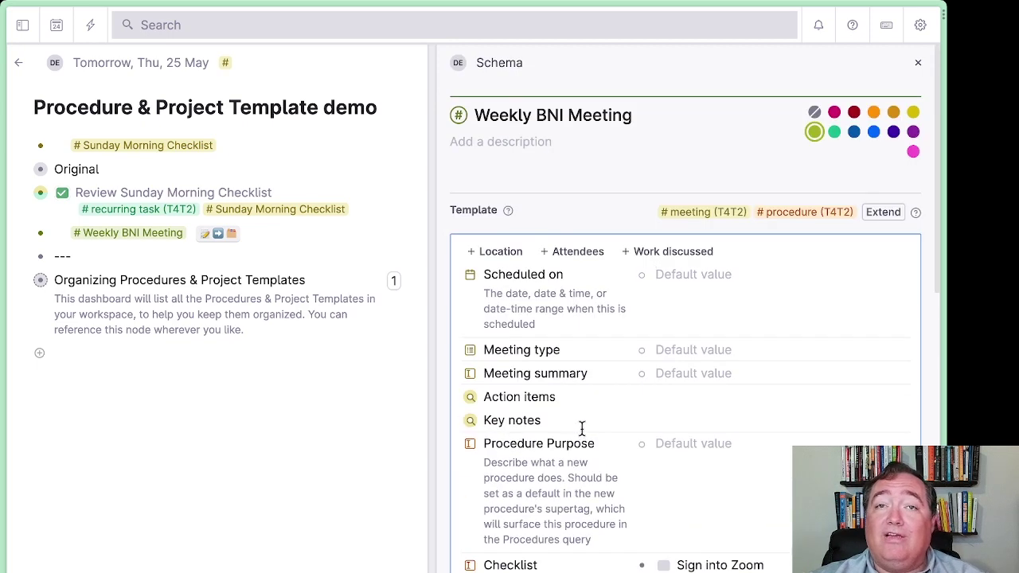
Add an empty row below the divider and give Weekly BNI Meeting a Procedure Purpose default 'Make sure I have… correctly'
click(922, 66)
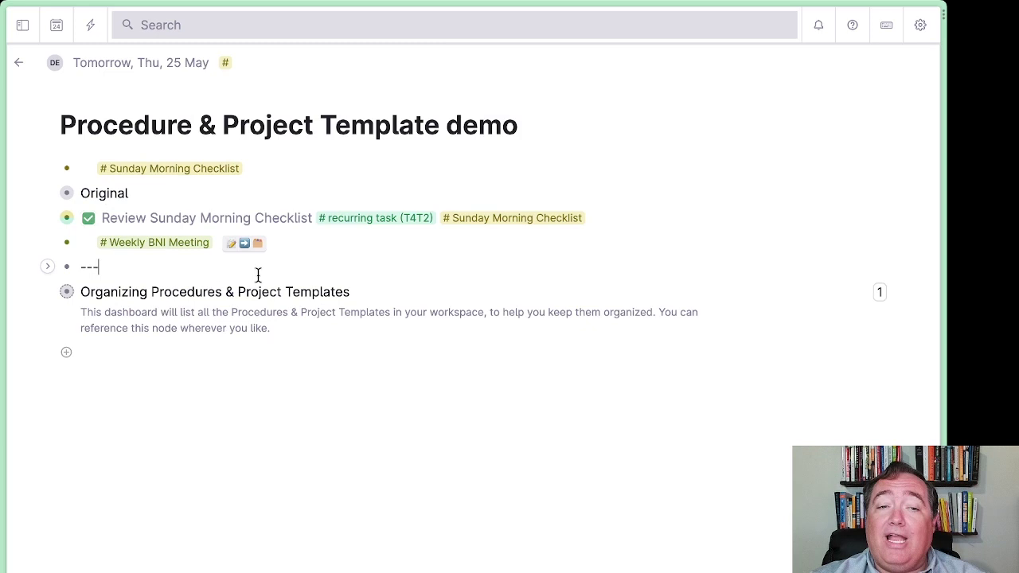
key(Return)
key(Return)
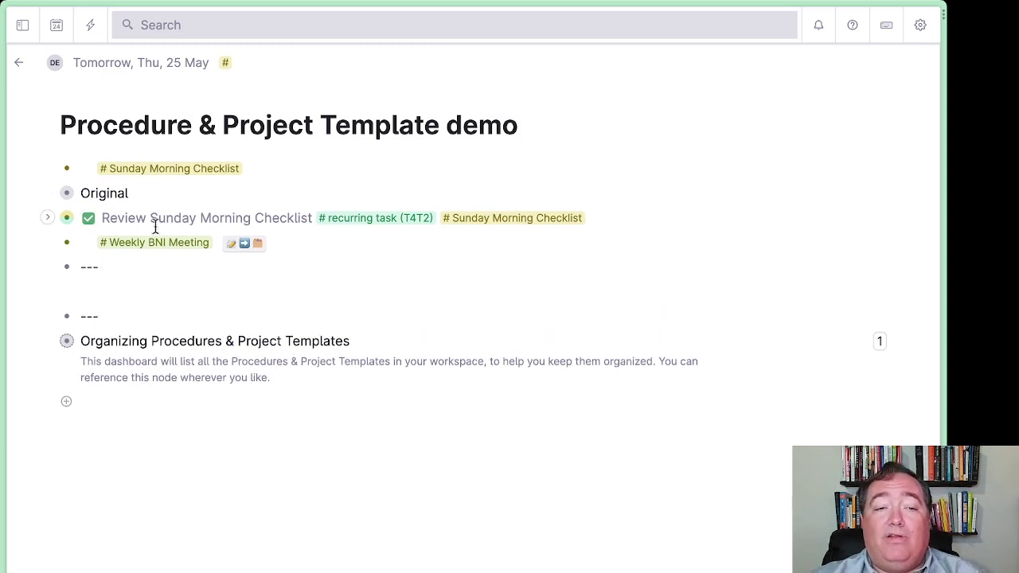
mouse_move(155, 243)
click(119, 485)
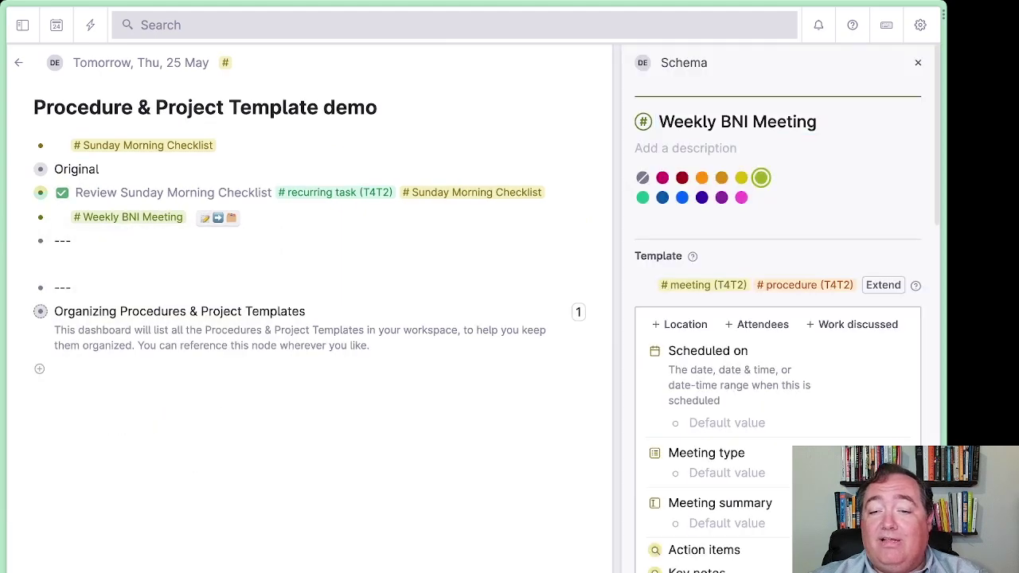
scroll(814, 423, down, 5)
click(700, 475)
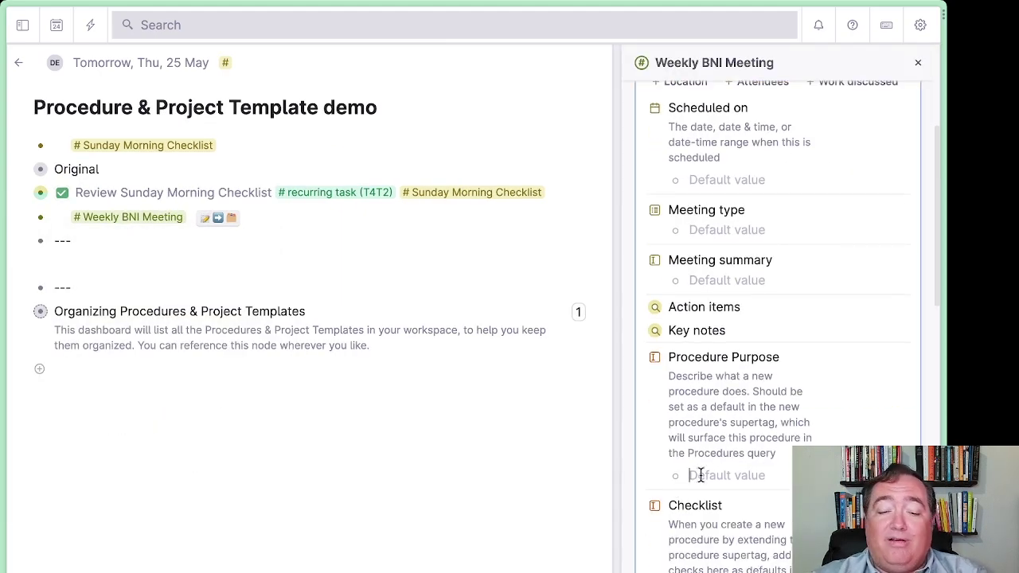
text(Make sure I have t )
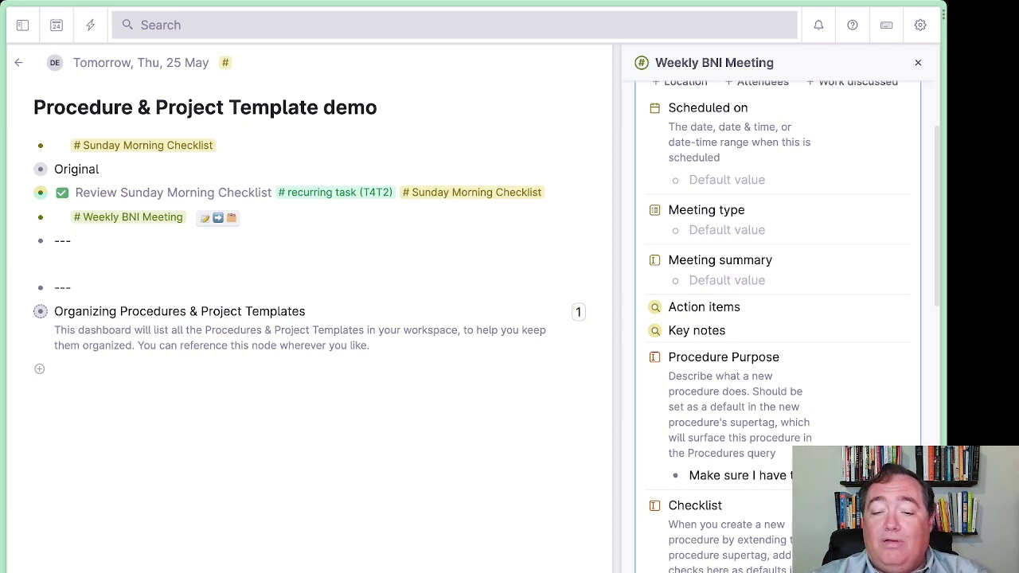
text(correctly)
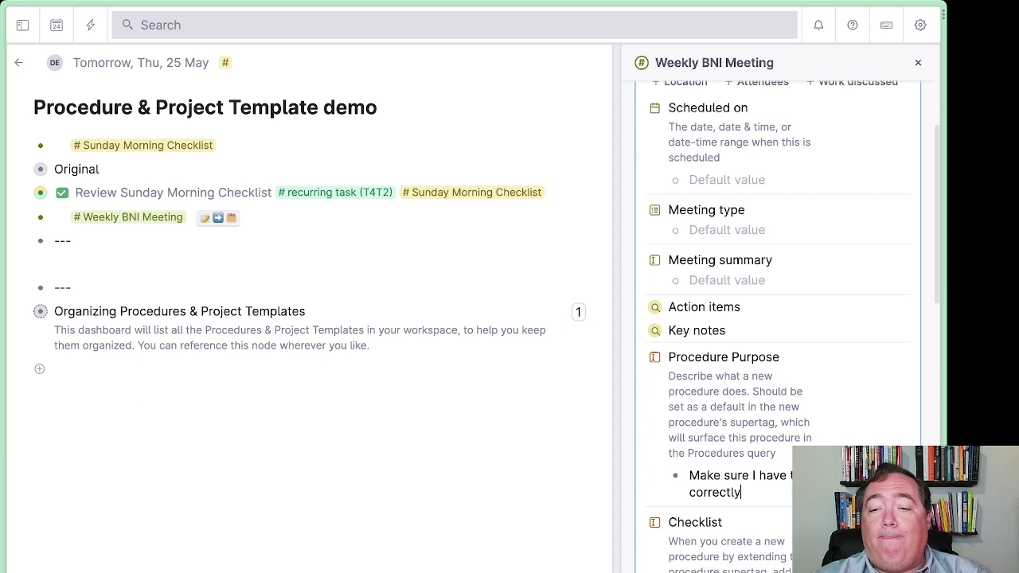
scroll(746, 231, up, 3)
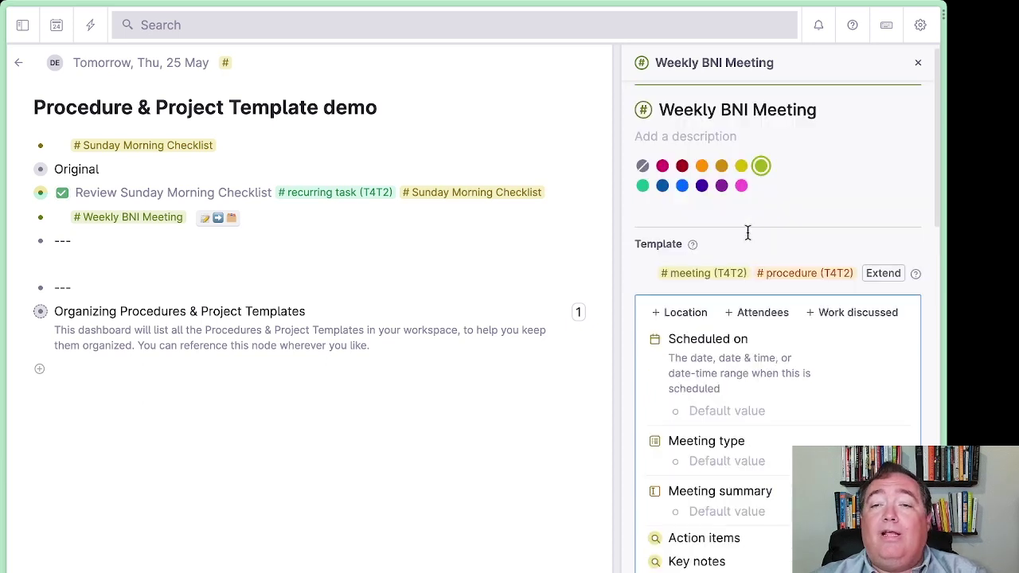
click(916, 66)
click(239, 298)
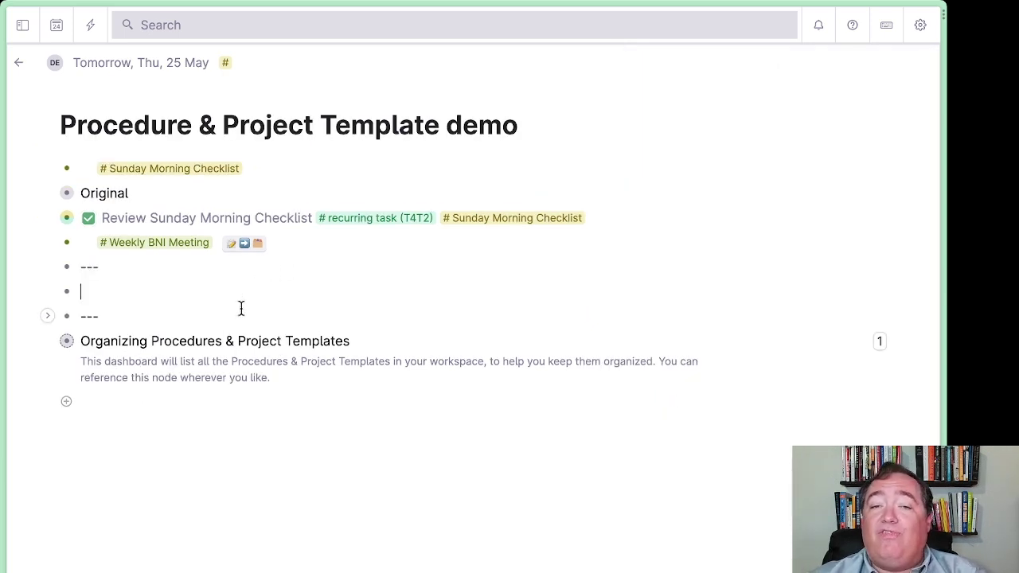
Recreate the row between the --- dividers and tag it with a new #Weekly Newsletter supertag
text(Week)
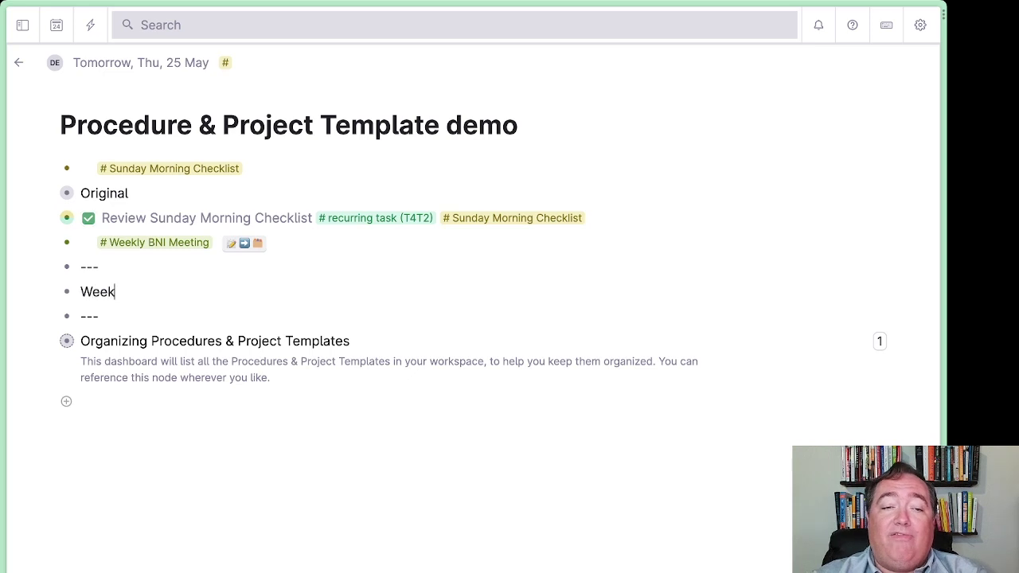
text(ly new)
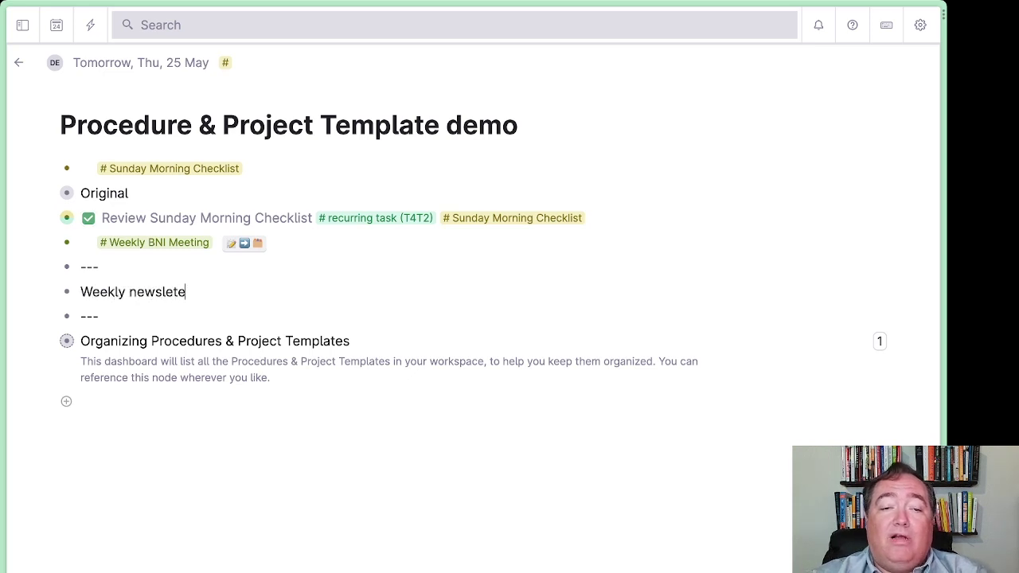
text(sletter#)
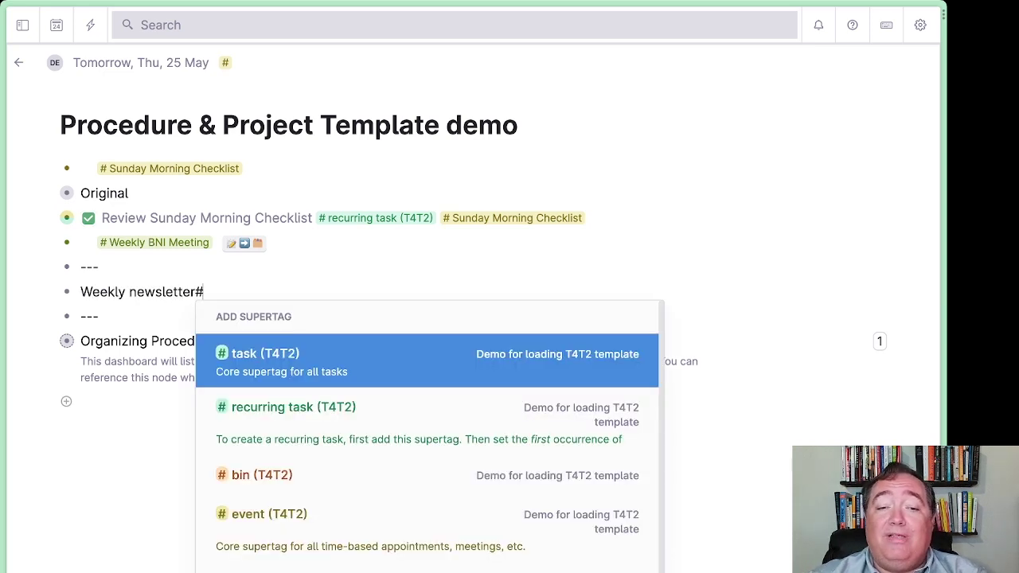
key(BackSpace)
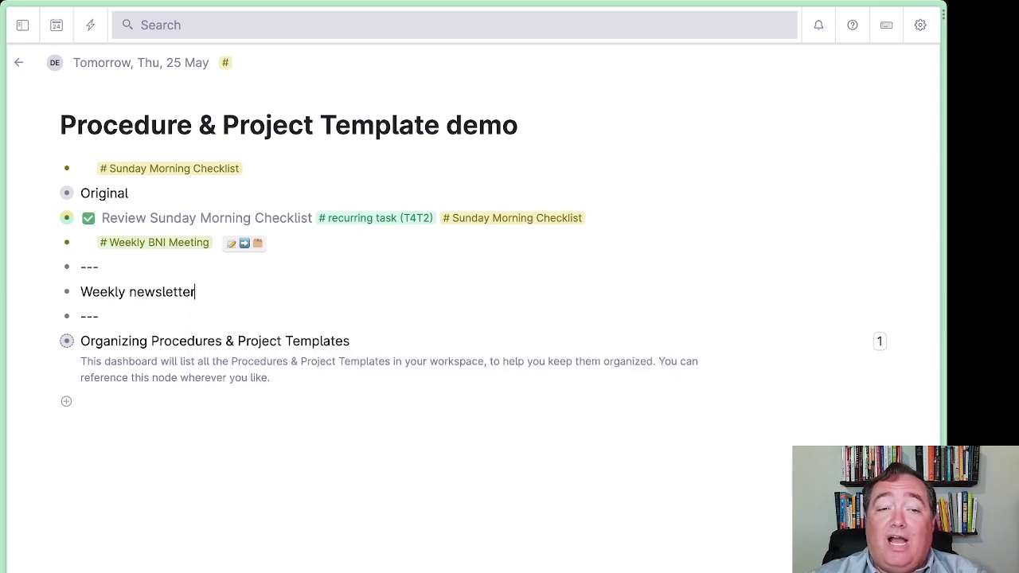
text(#)
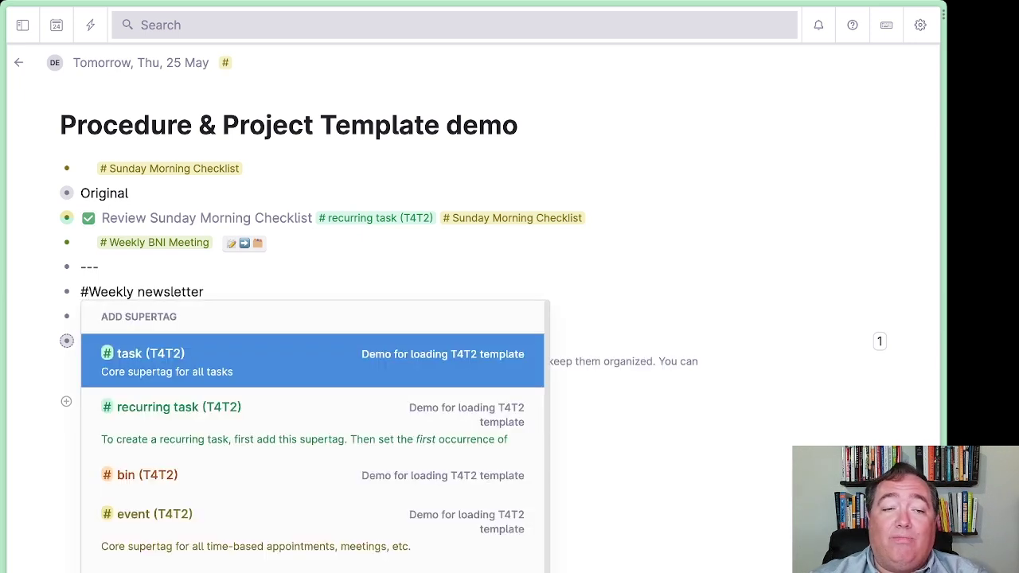
scroll(312, 438, down, 3)
key(Escape)
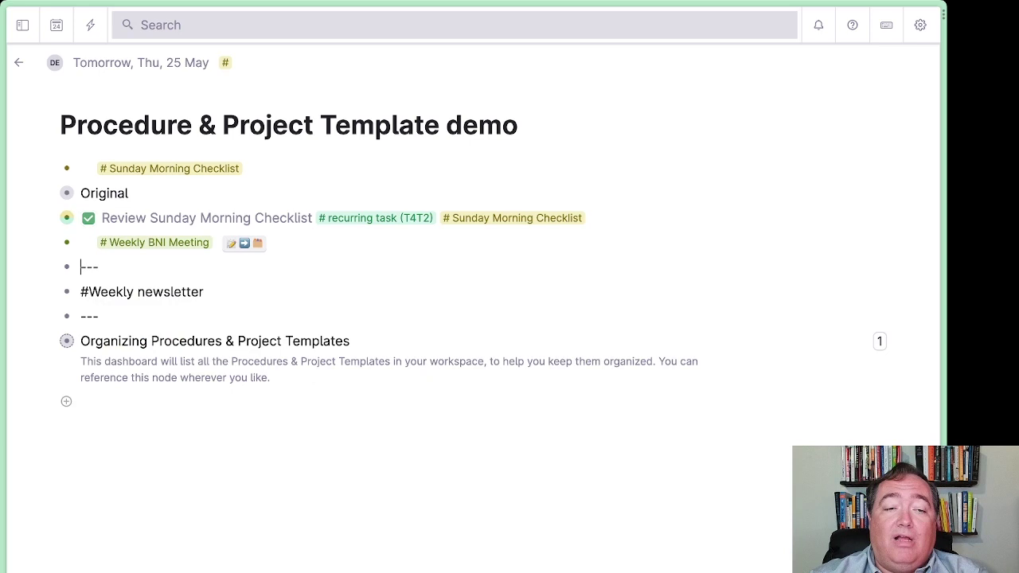
key(ctrl+shift+BackSpace)
key(Return)
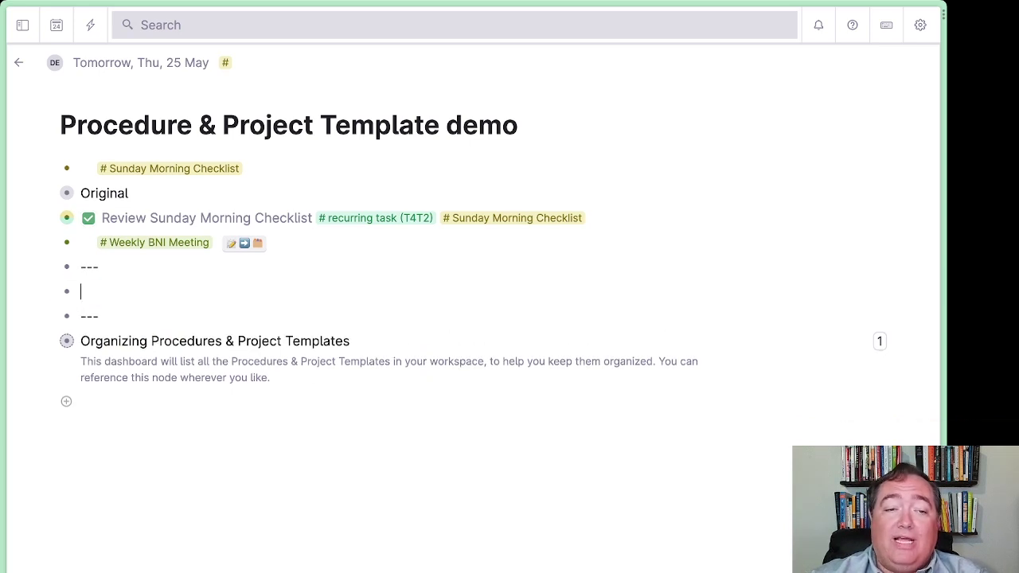
text(#week)
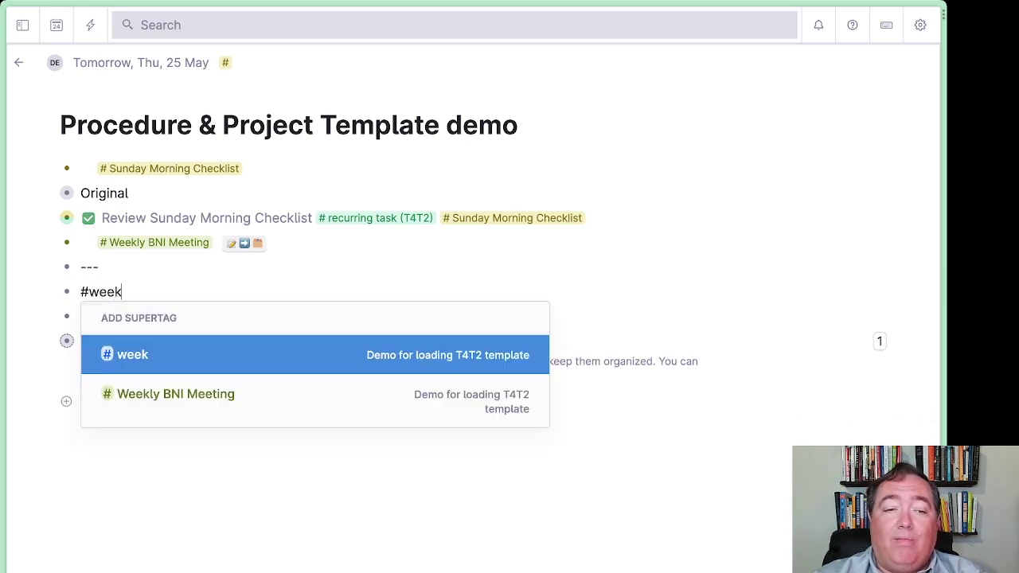
key(BackSpace)
key(BackSpace)
key(BackSpace)
key(BackSpace)
text(Weekly Newsletter)
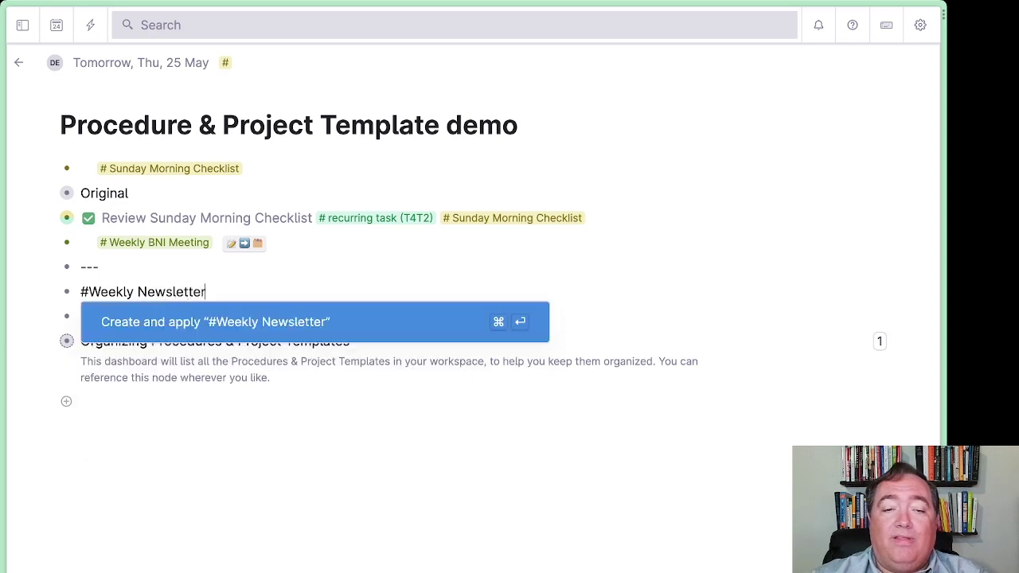
key(Return)
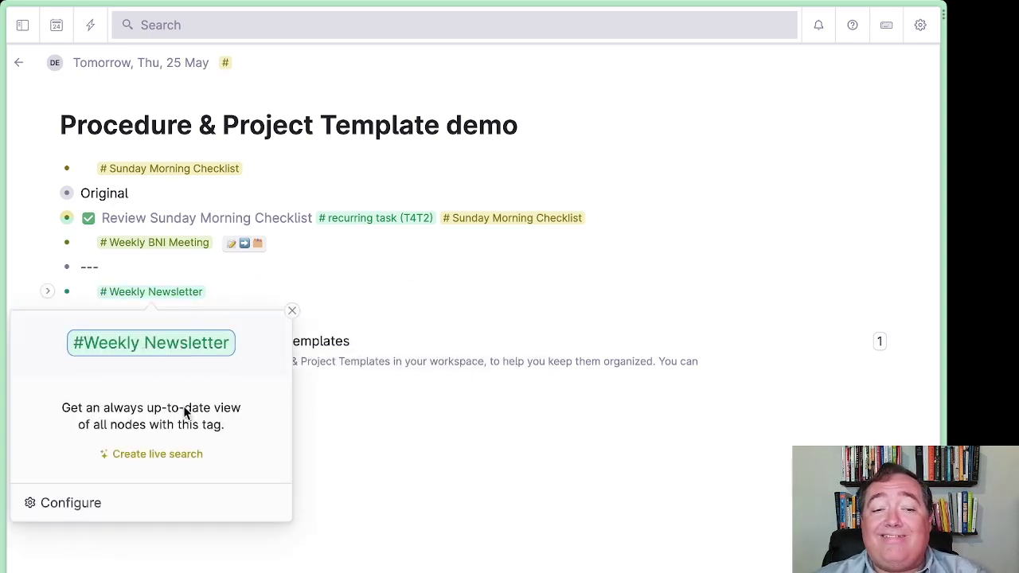
In the Weekly Newsletter schema, extend #project template (T4T2) and widen the panel
click(141, 506)
click(890, 295)
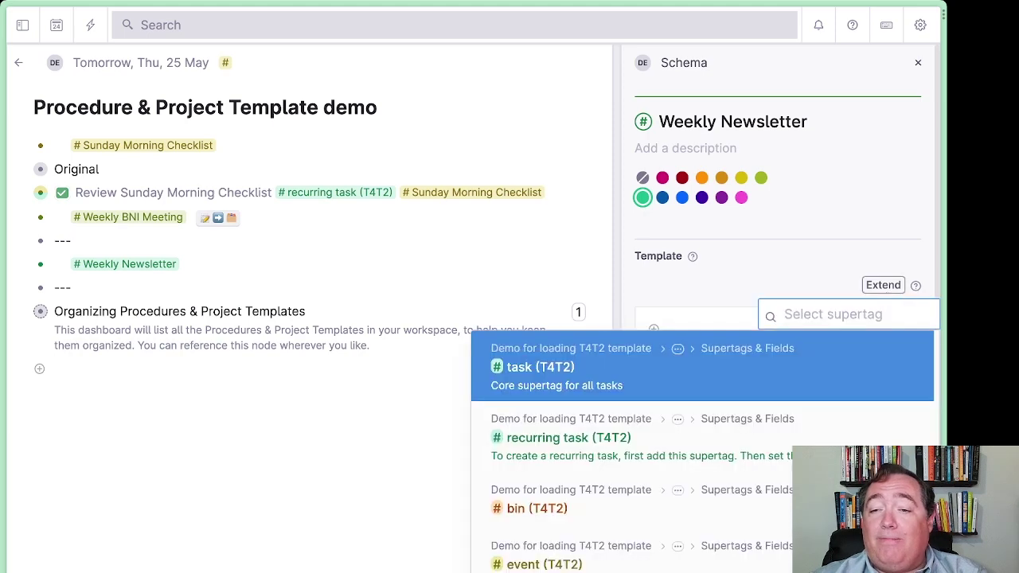
text(emp)
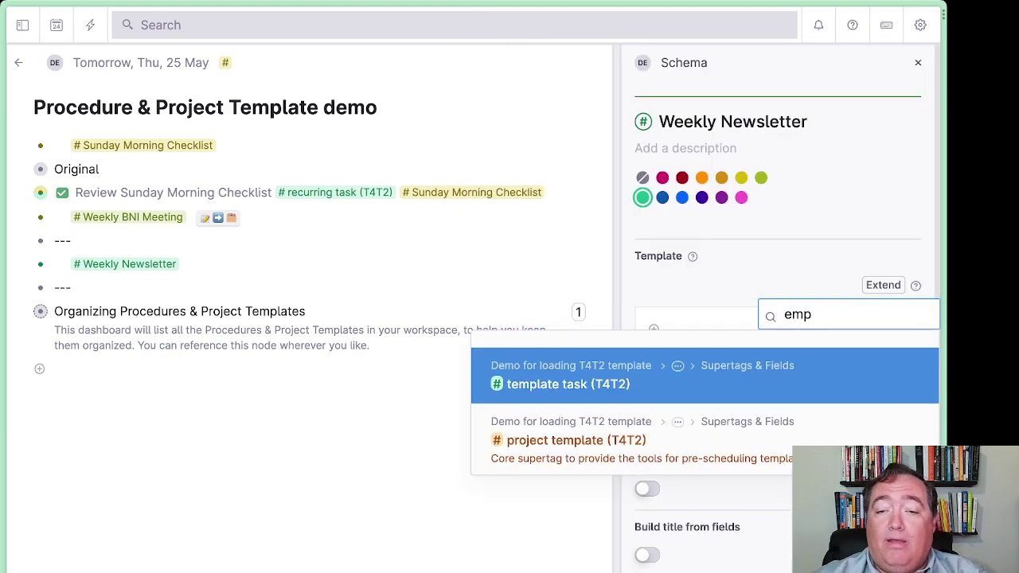
key(Down)
key(Return)
drag(614, 266, 526, 232)
key(ctrl+c)
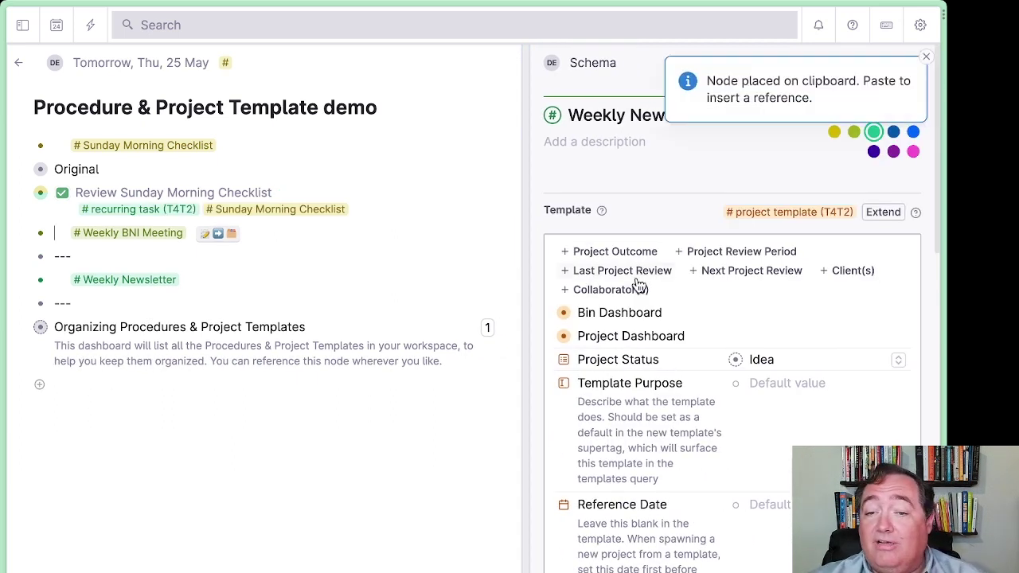
Set the Weekly Newsletter Template Purpose default to 'Set up my newsletter process'
scroll(631, 362, down, 5)
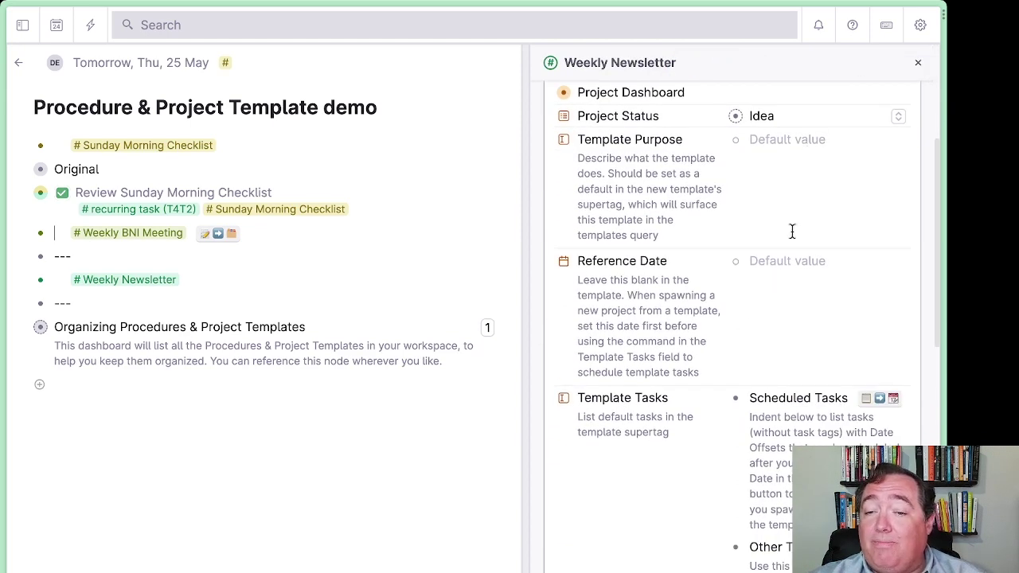
click(780, 145)
text(Set up my newslett)
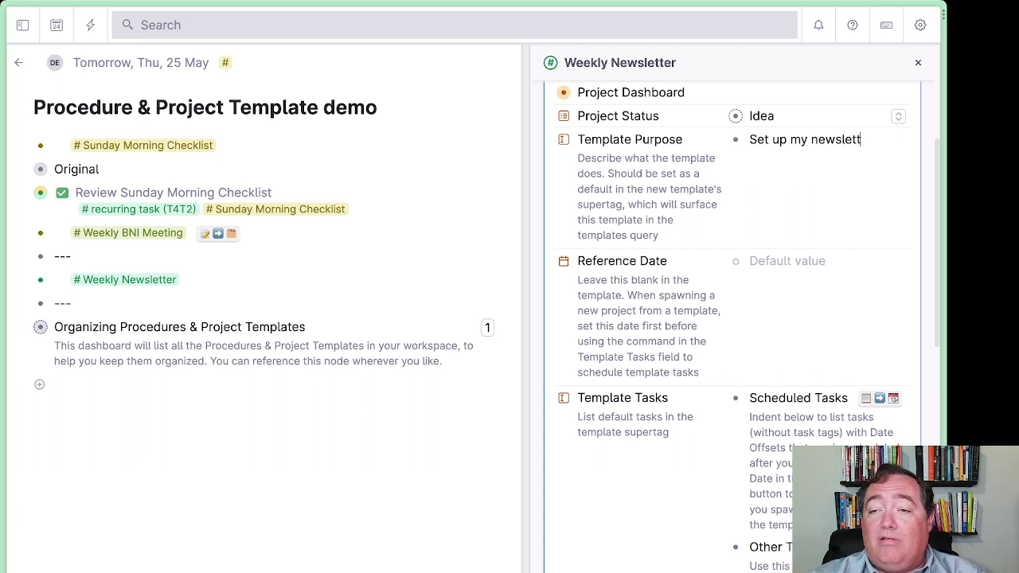
text(er process)
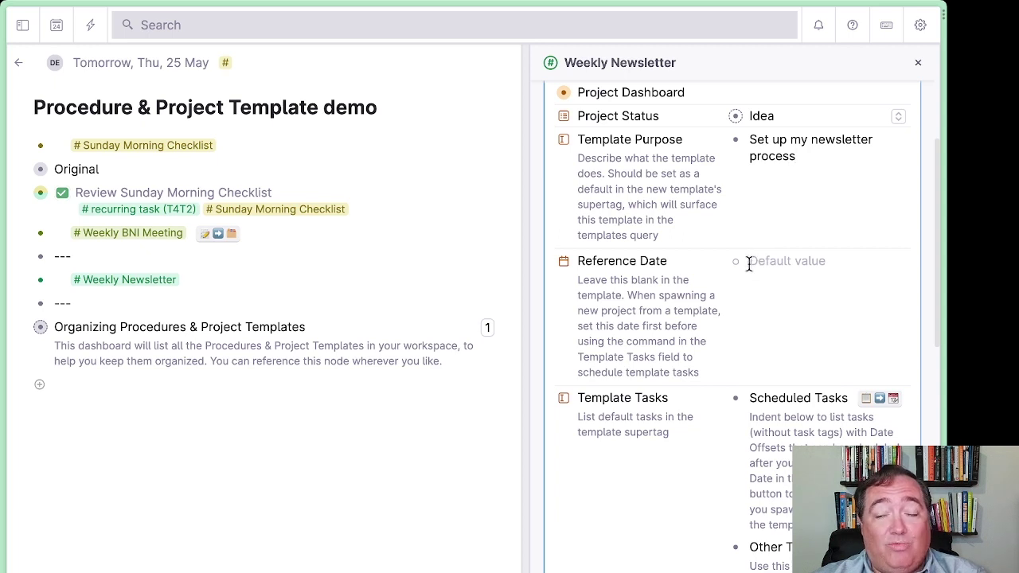
scroll(770, 453, down, 1)
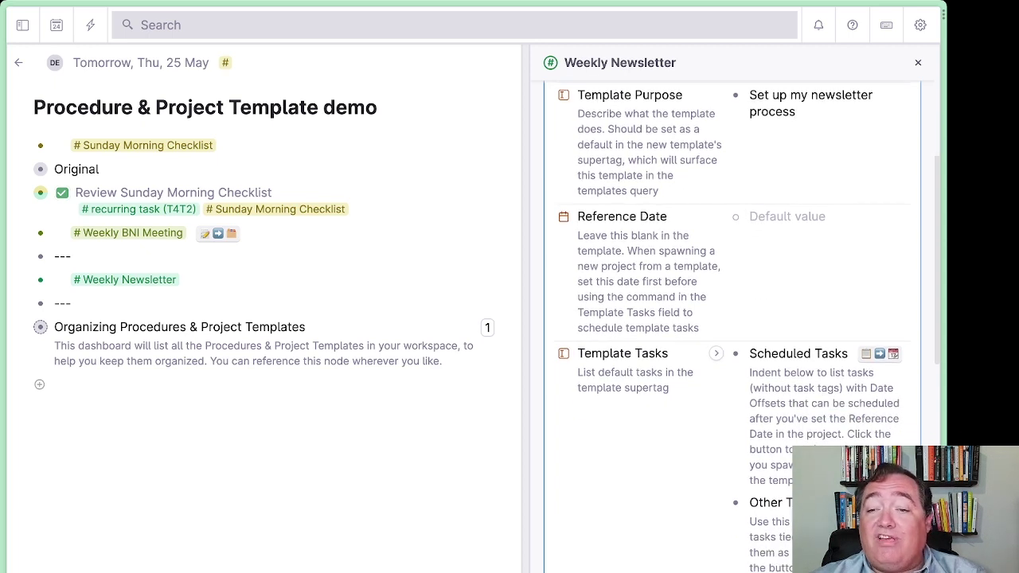
Create an empty child node nested under Scheduled Tasks and widen the panel
key(Return)
key(Tab)
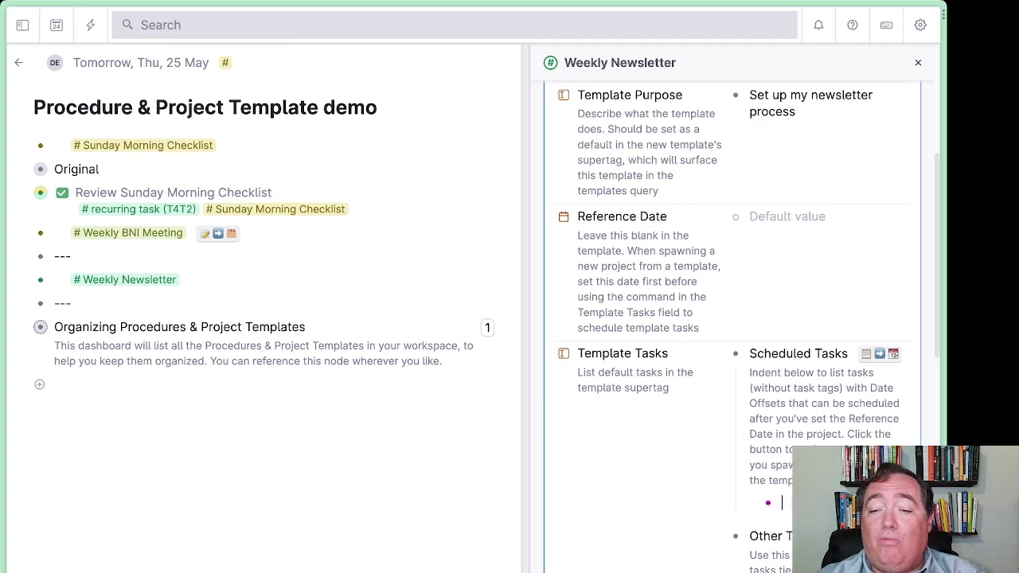
drag(524, 314, 430, 315)
key(ctrl+c)
scroll(660, 407, down, 3)
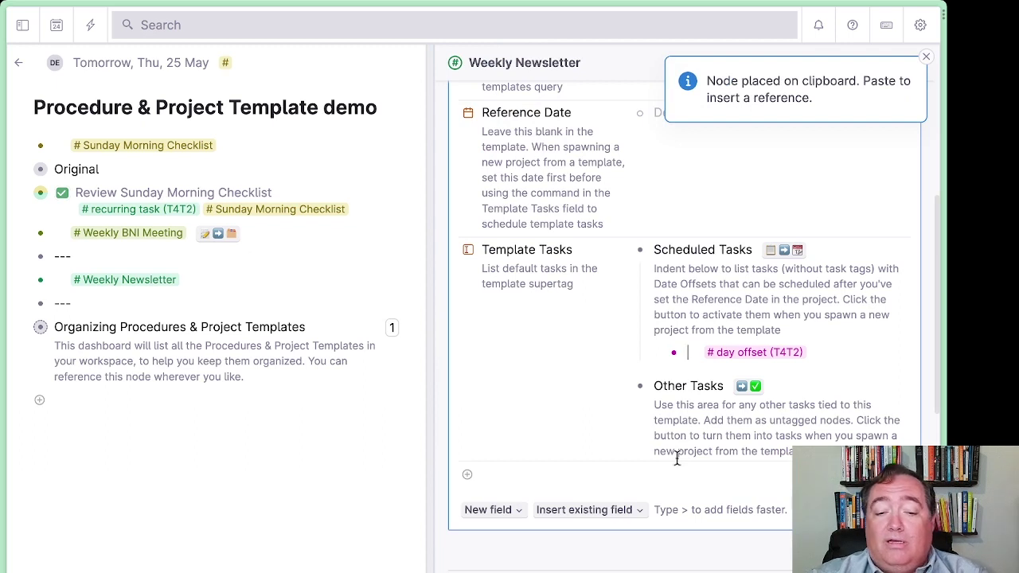
Enter tasks Set topic, Write first draft, Post outline on Twitter for subscribers, Polish and send newsletter
text(Set topic)
key(Return)
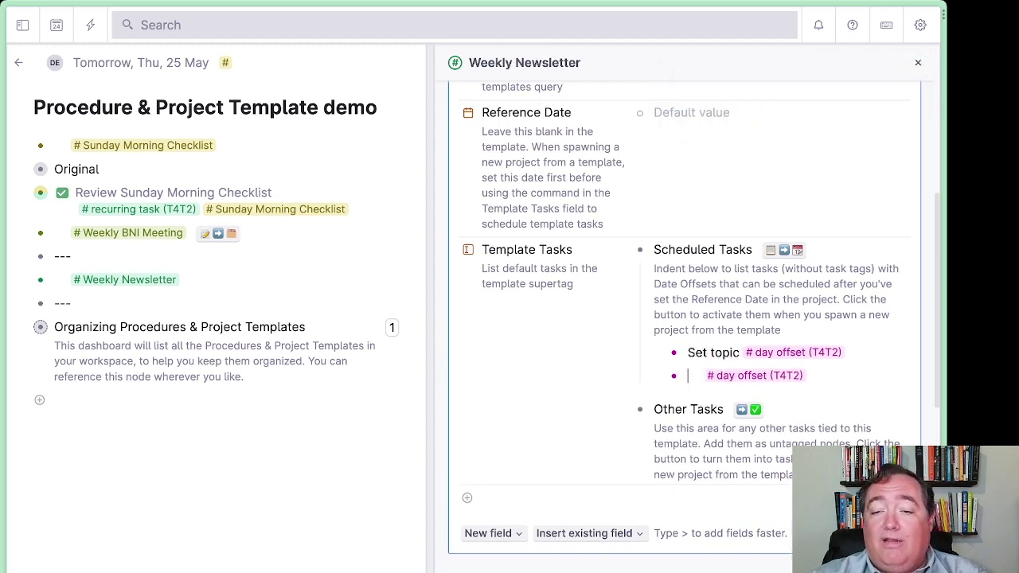
text(Write first d)
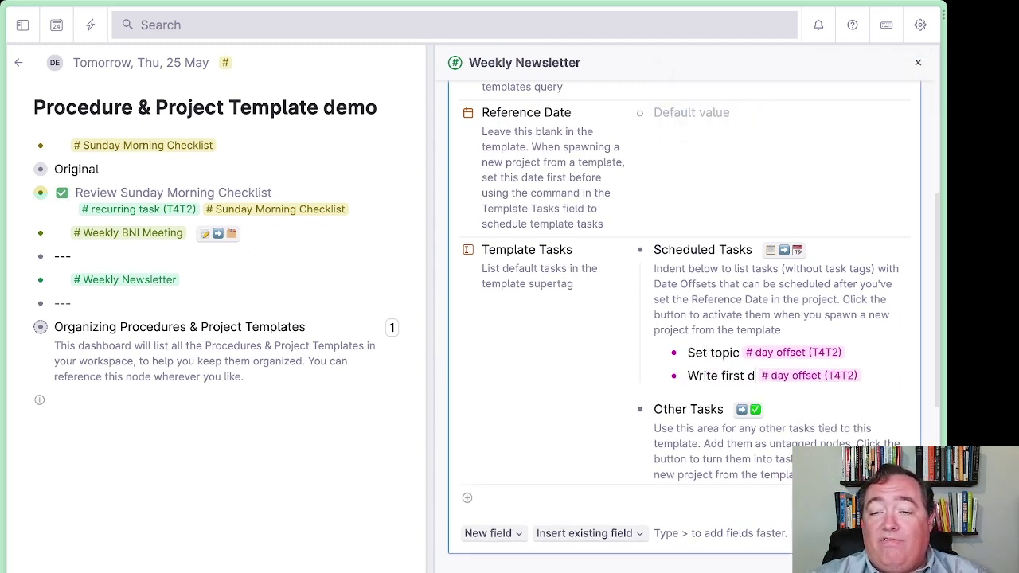
text(raft)
key(Return)
text(Post oun)
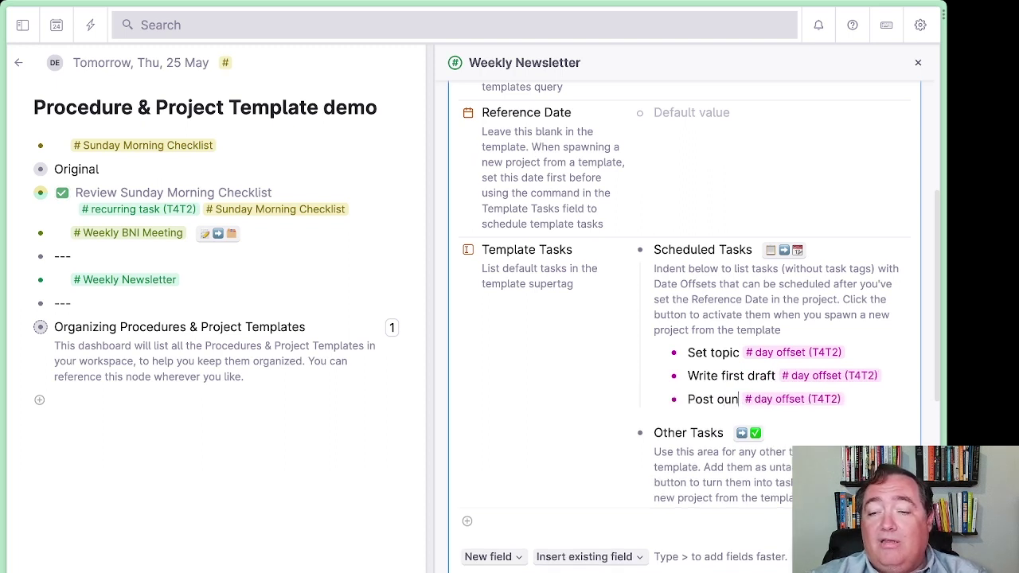
key(BackSpace)
text(tline on Twitter for)
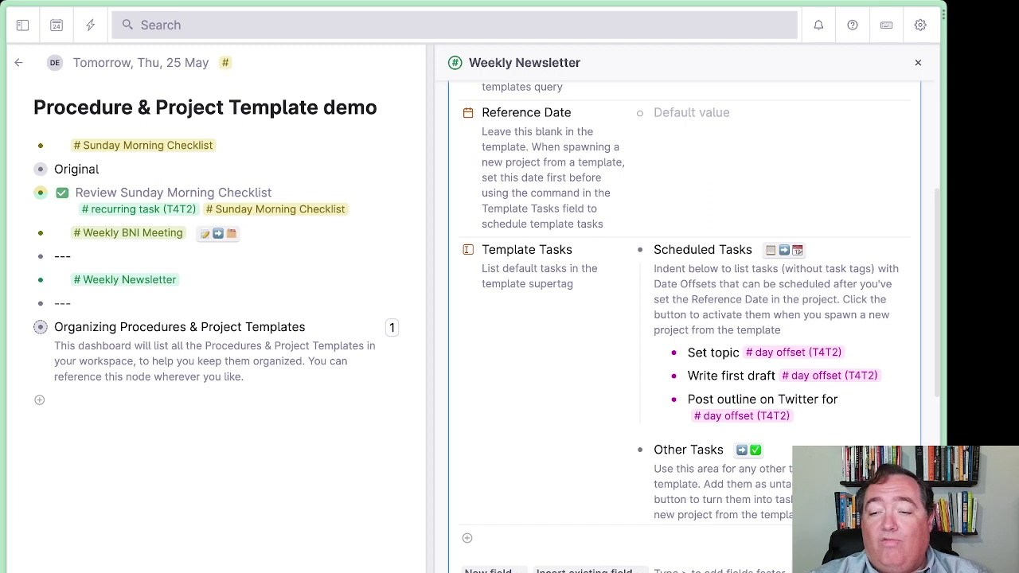
text( subscribers)
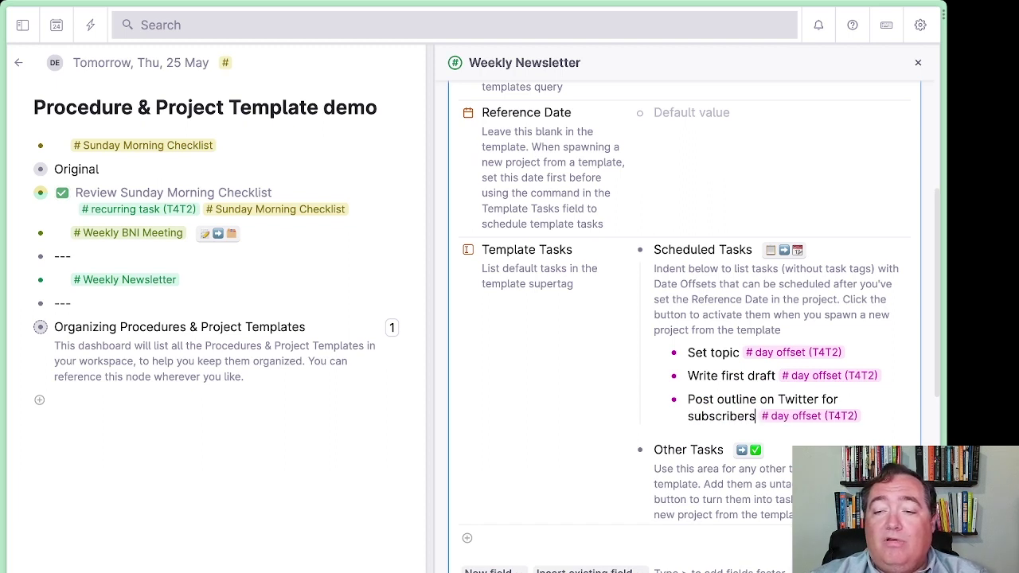
key(Return)
text(Polis)
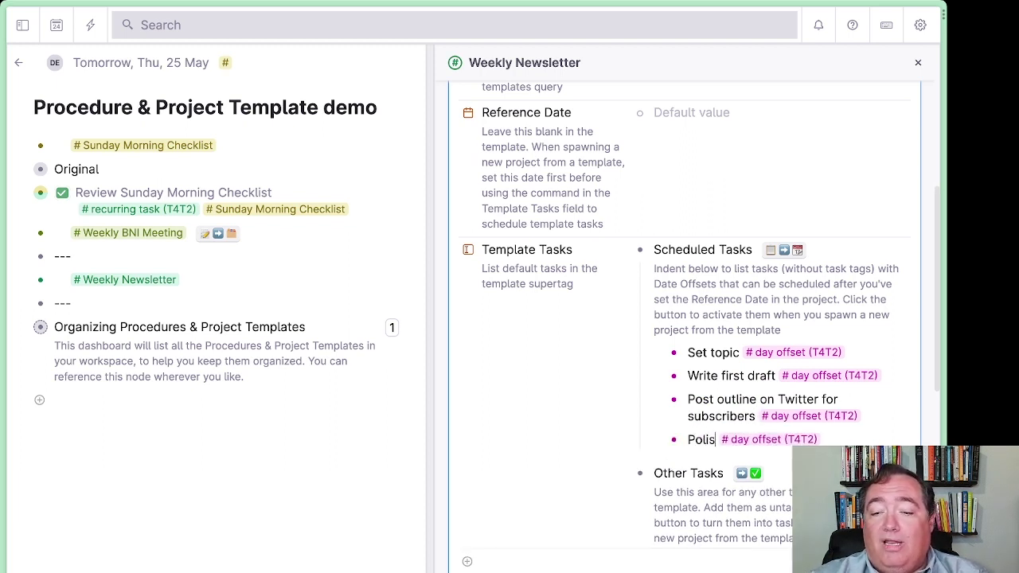
text(h and send newsleet)
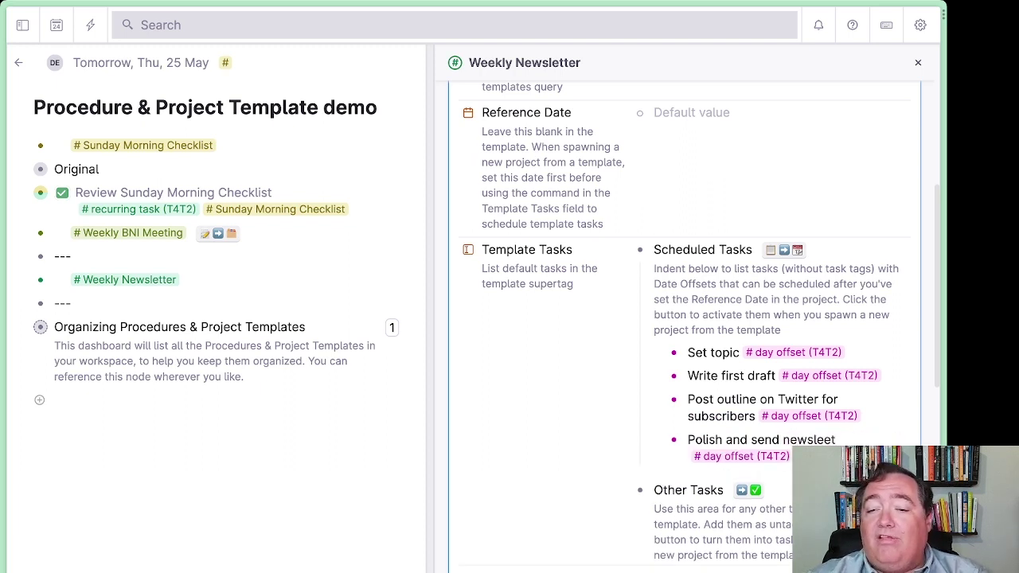
key(Up)
key(shift+Down)
key(shift+Down)
key(shift+Down)
key(shift+Down)
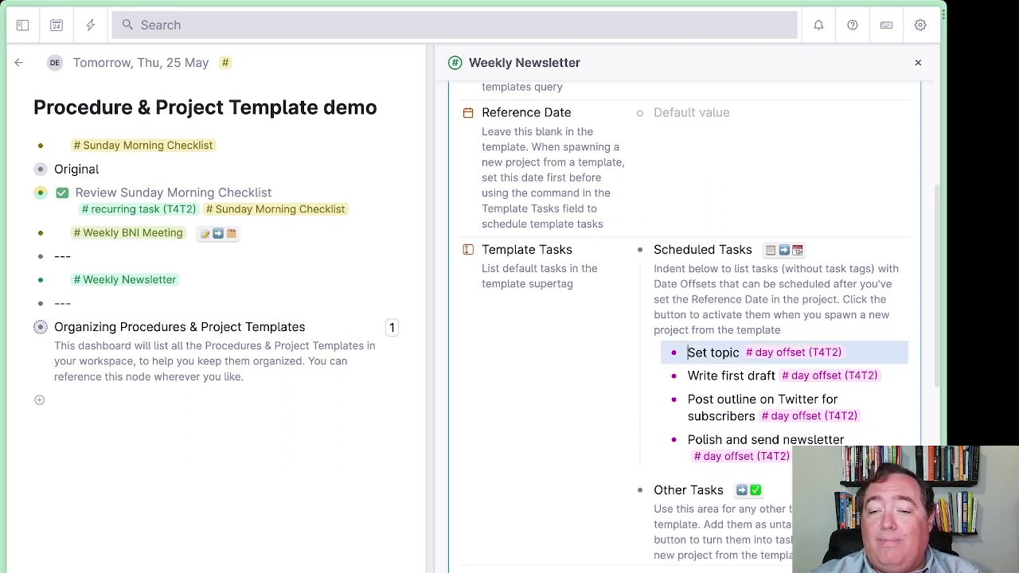
Expand the four selected tasks to reveal their Date offset fields
key(ctrl+Down)
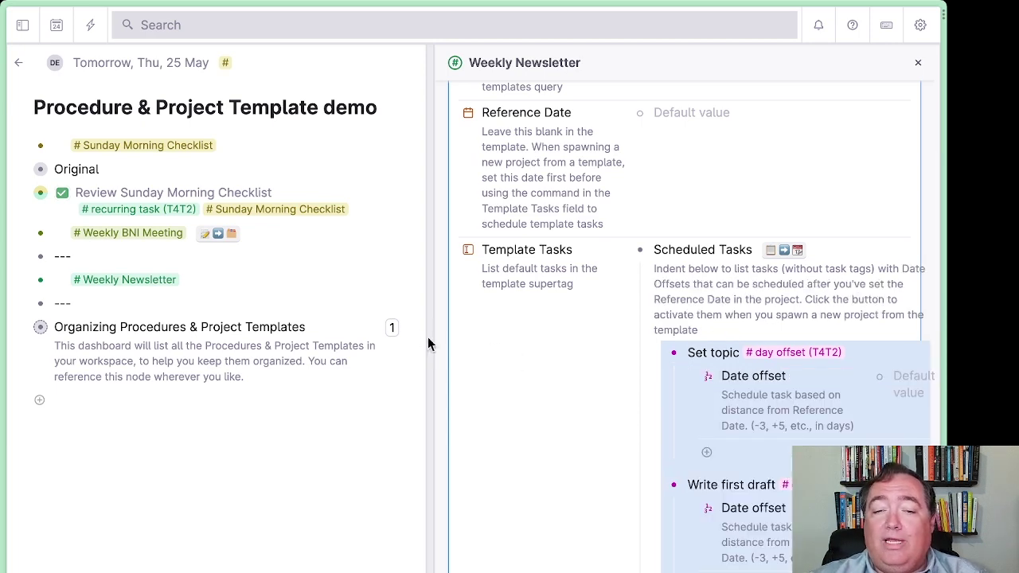
drag(425, 337, 285, 333)
key(ctrl+c)
key(Escape)
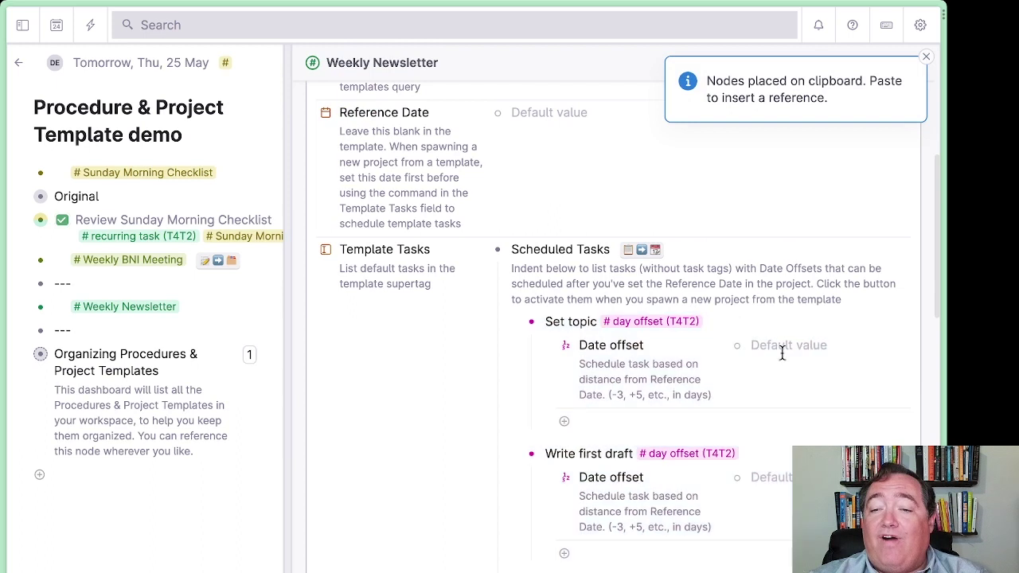
Enter Date offsets -5, -3, -2 and 0 for the four newsletter tasks in order
click(791, 343)
text(-5)
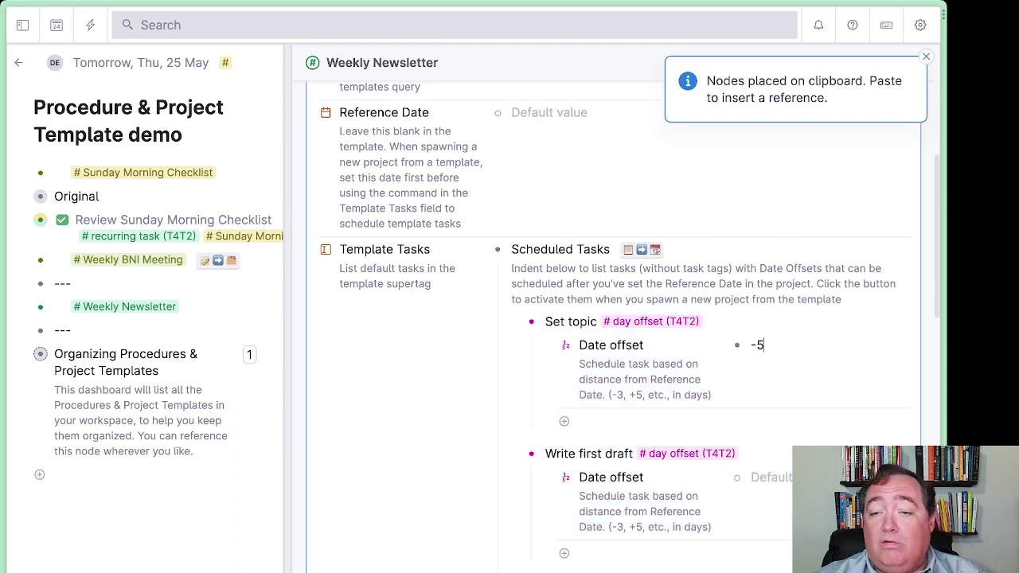
click(752, 477)
text(-3)
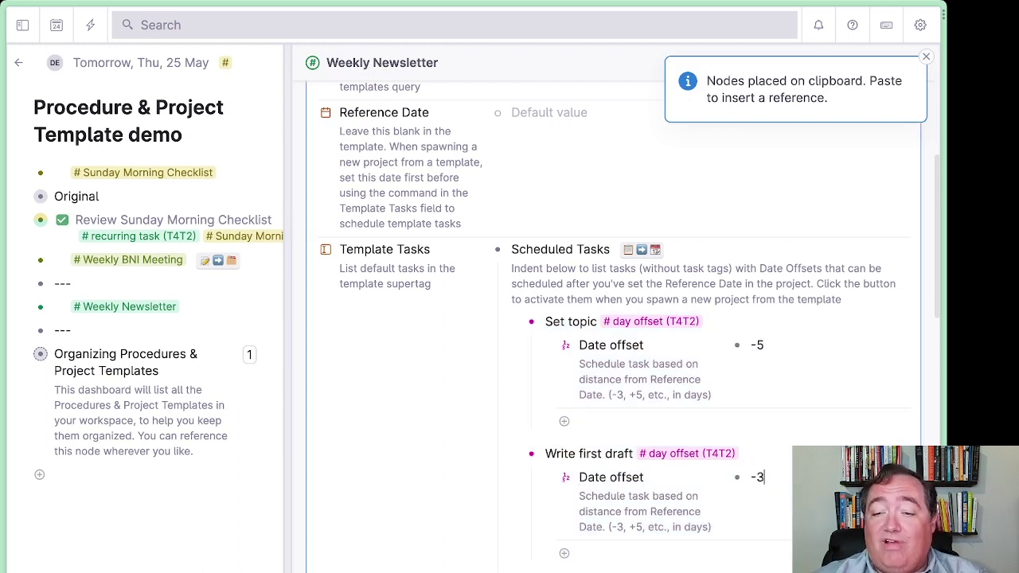
scroll(579, 334, down, 4)
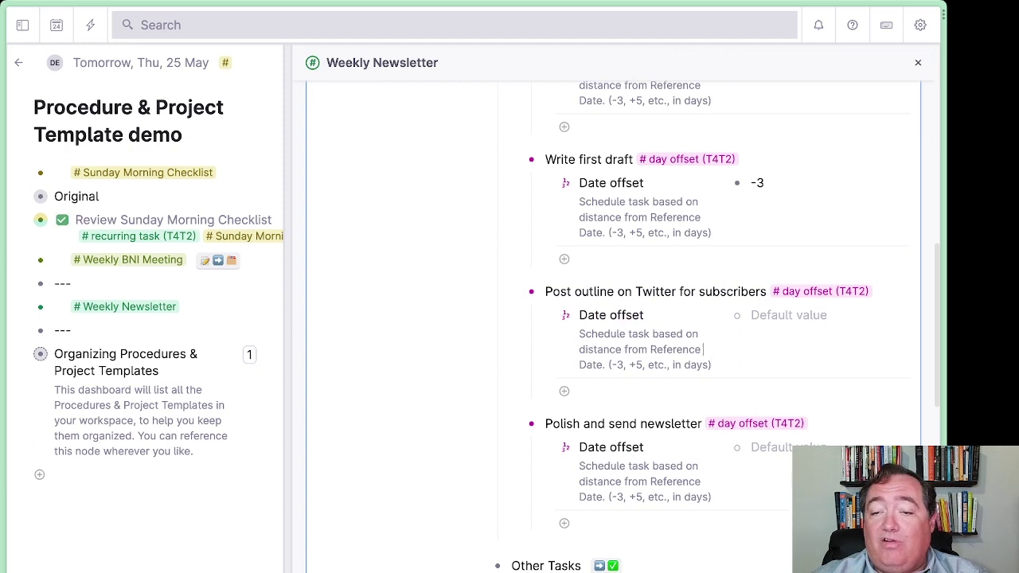
click(752, 315)
text(-2)
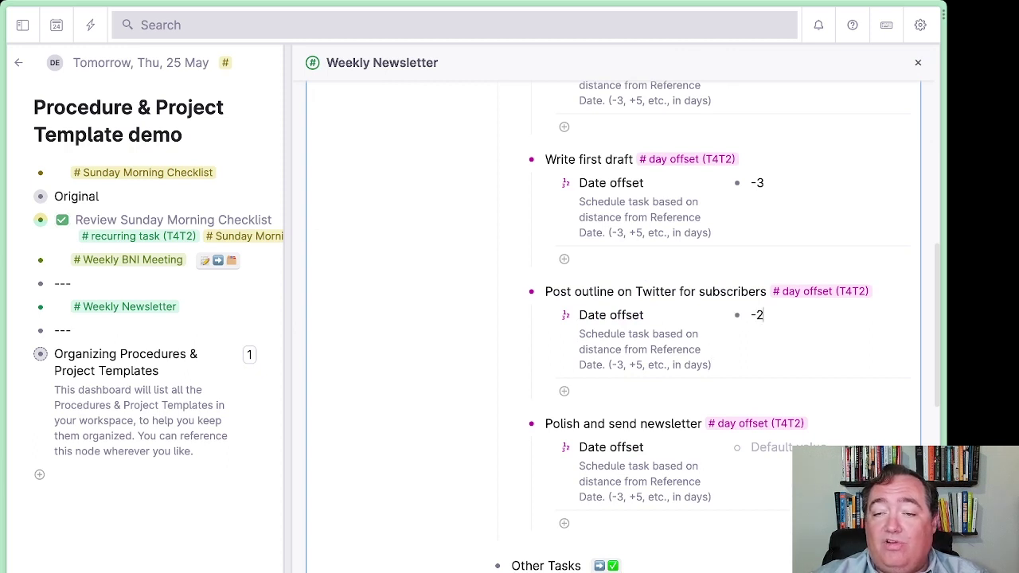
click(752, 447)
text(0)
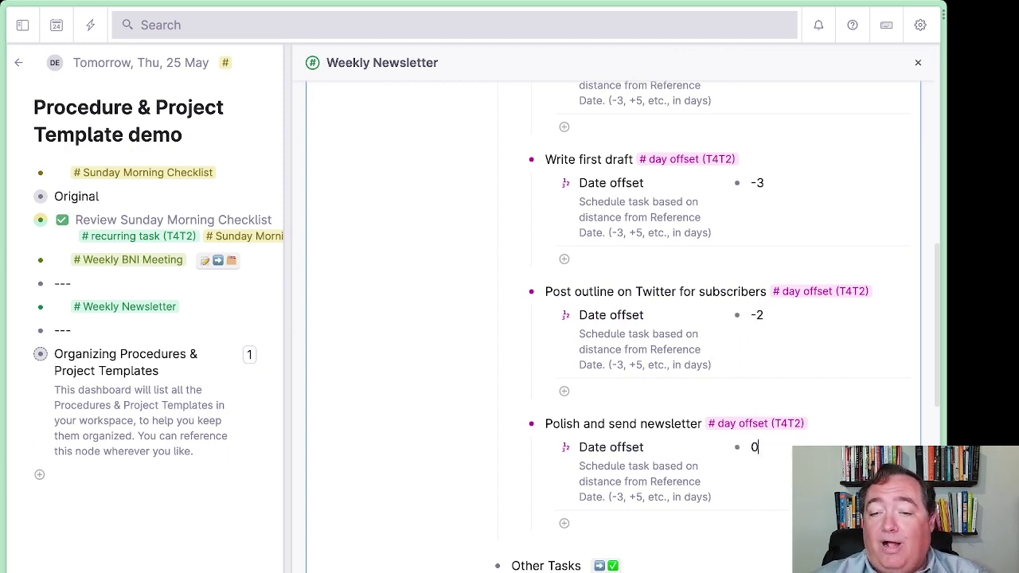
scroll(723, 357, up, 3)
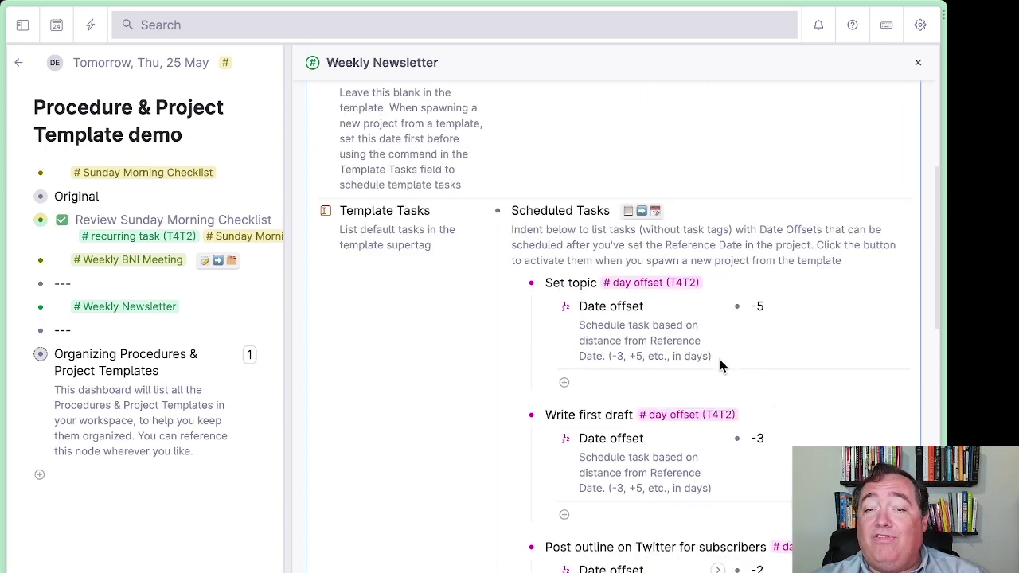
Collapse Scheduled Tasks, narrow the template panel, and delete the #Weekly Newsletter row
click(478, 211)
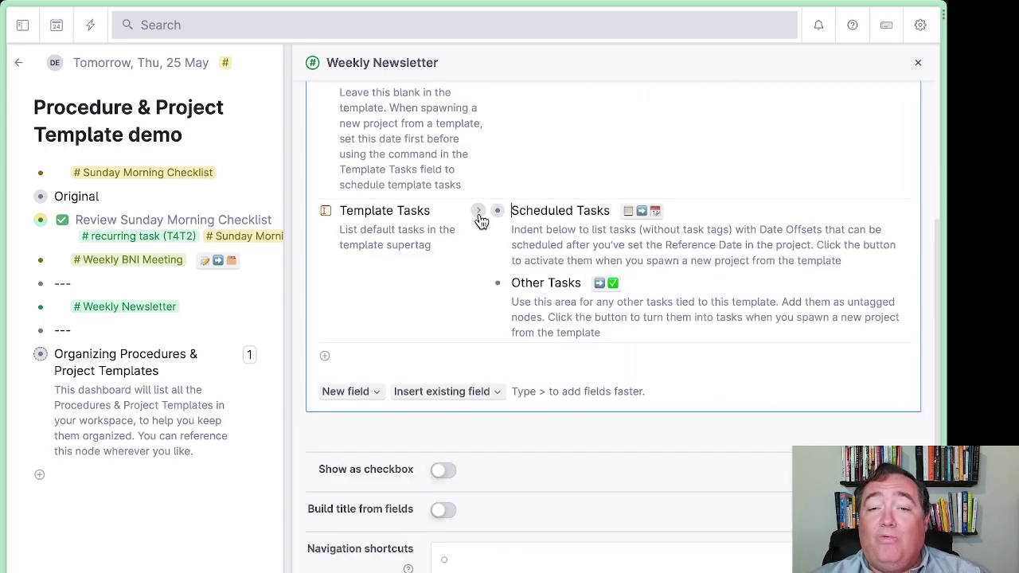
scroll(569, 309, up, 3)
scroll(569, 308, up, 2)
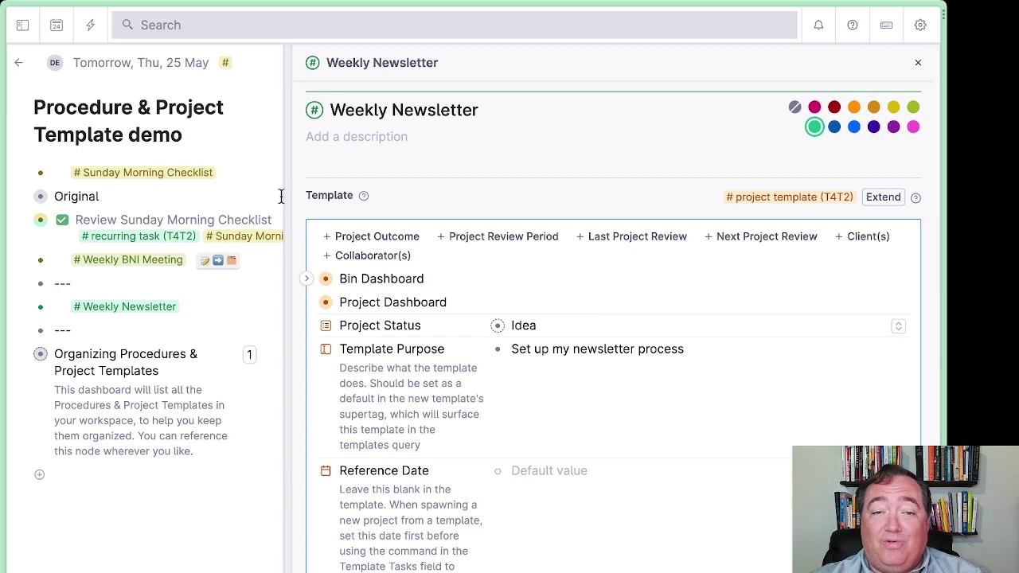
drag(289, 195, 516, 167)
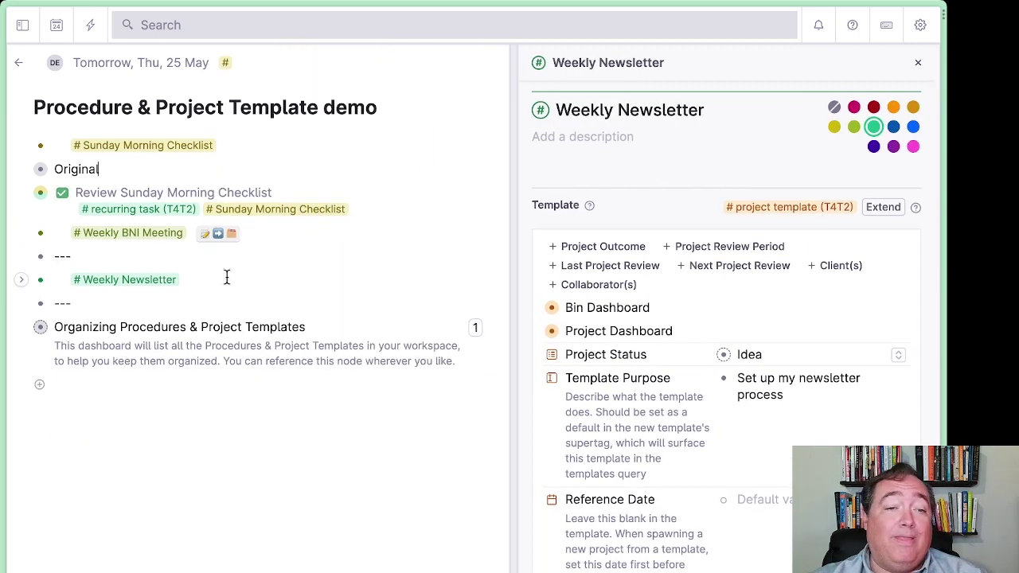
key(super+shift+BackSpace)
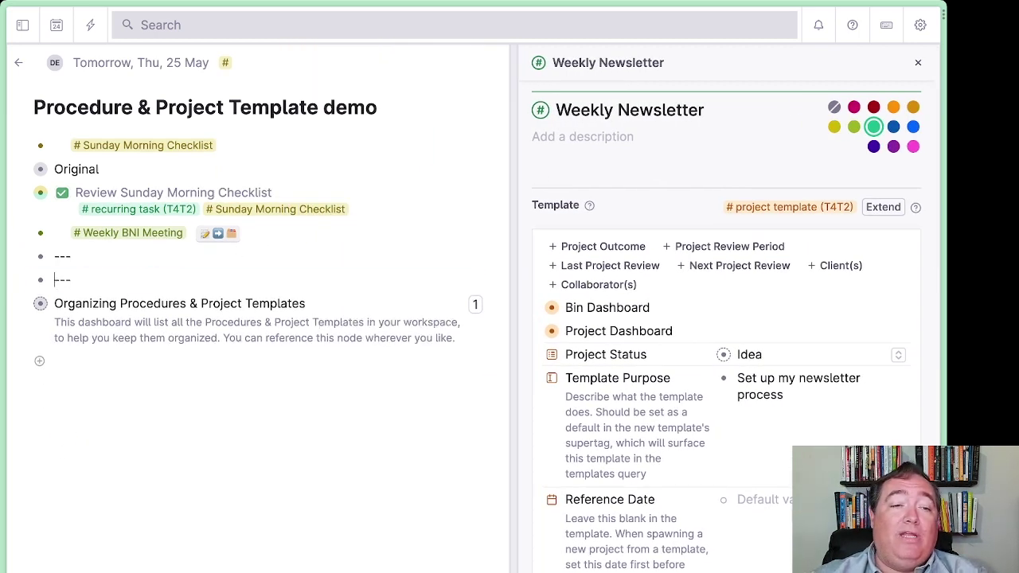
Add a 'Weekly Newsletter 55' node tagged #Weekly Newsletter and expand its inherited Scheduled Tasks
key(Return)
text(#)
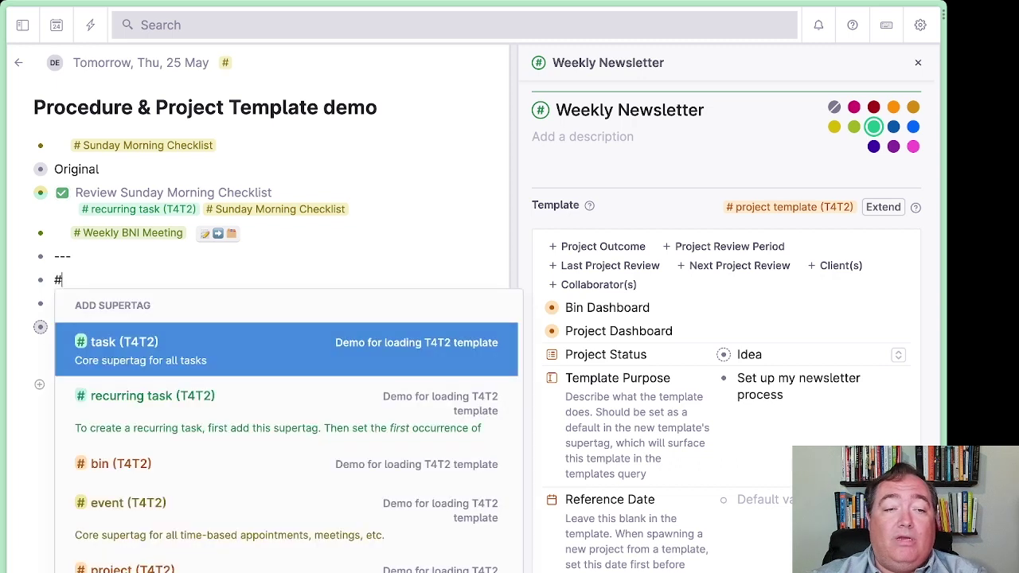
key(BackSpace)
text(Weekly Newsletter 5)
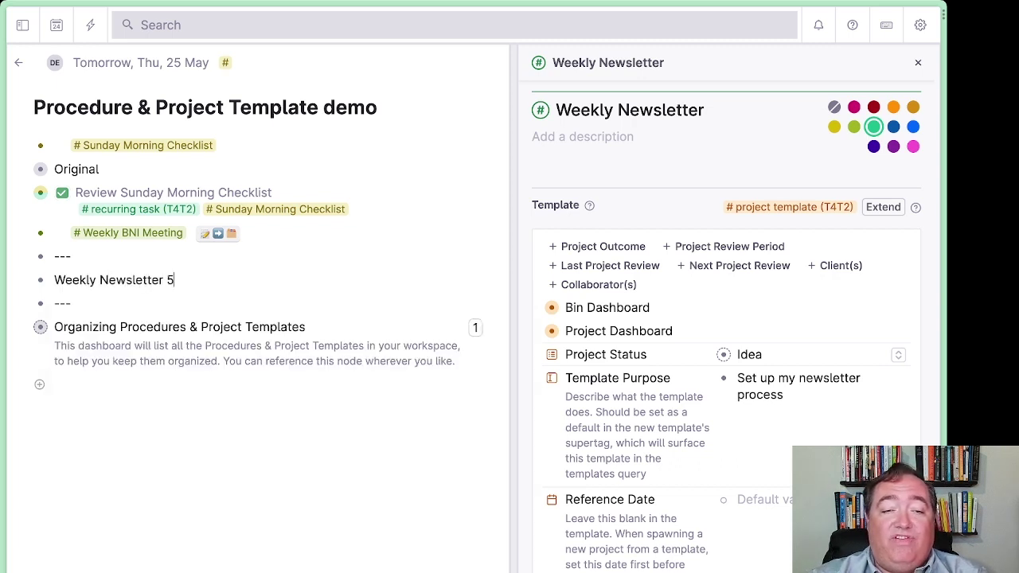
text(5#)
text(wee)
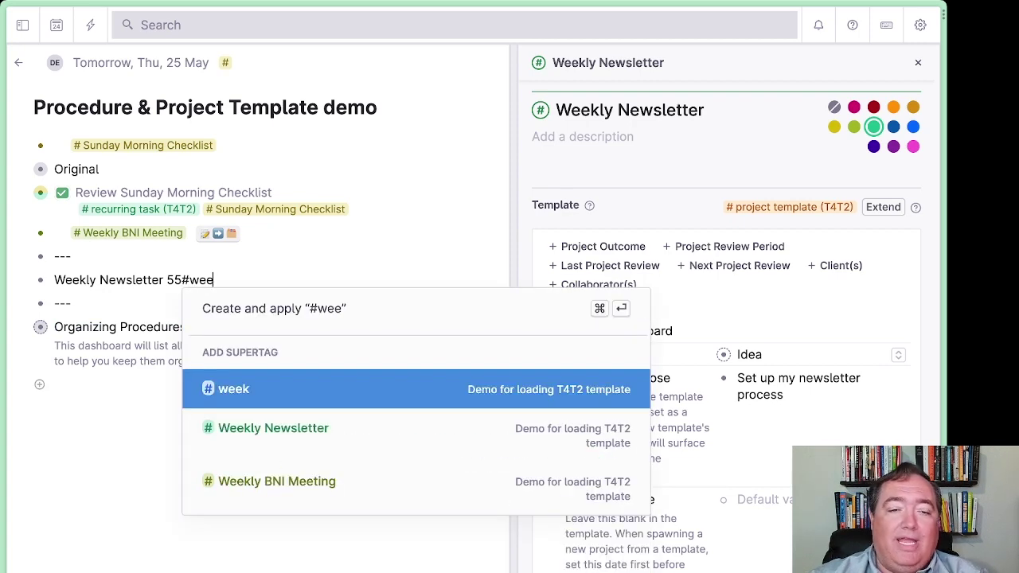
key(Down)
key(Return)
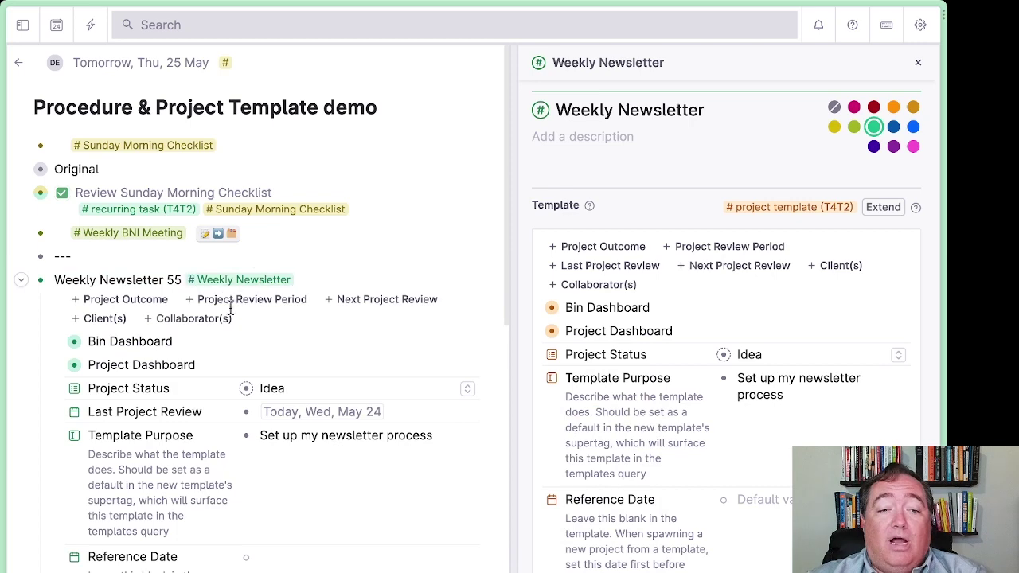
scroll(290, 283, down, 3)
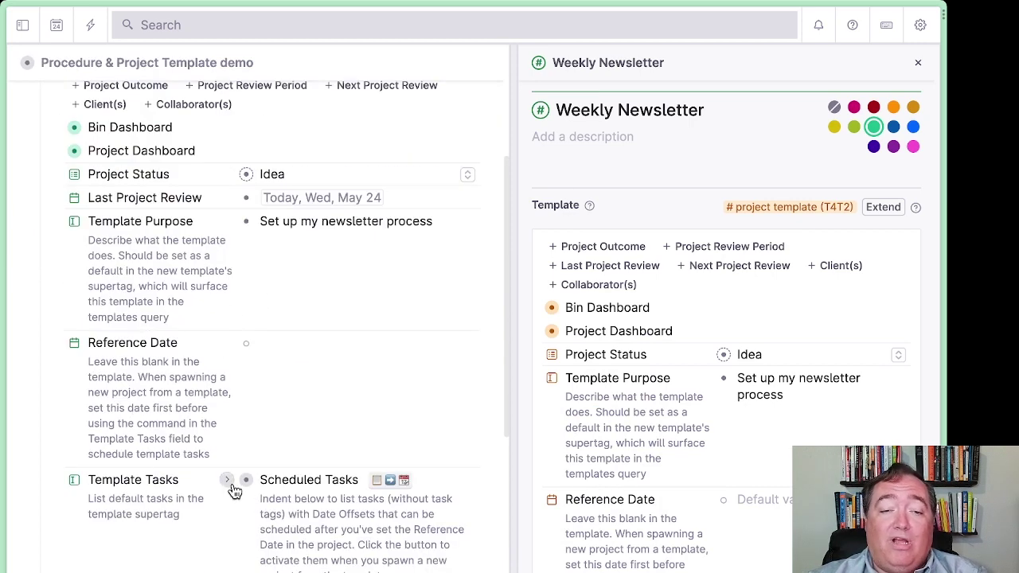
click(232, 480)
scroll(257, 465, down, 3)
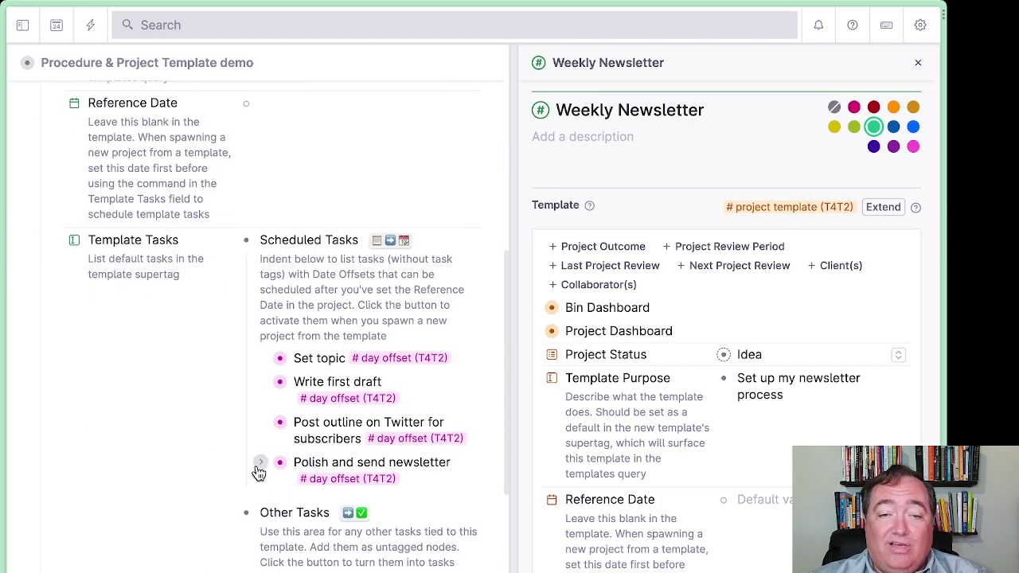
scroll(399, 270, up, 1)
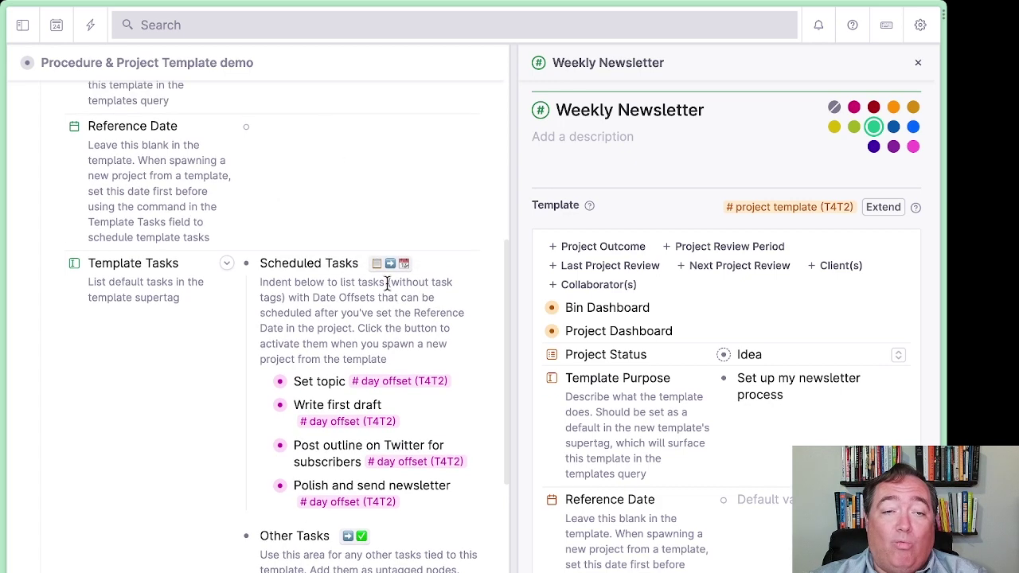
Set Reference Date to Sat, Jun 3 and convert the four template tasks into #task (T4T2) tasks
click(308, 124)
key(space)
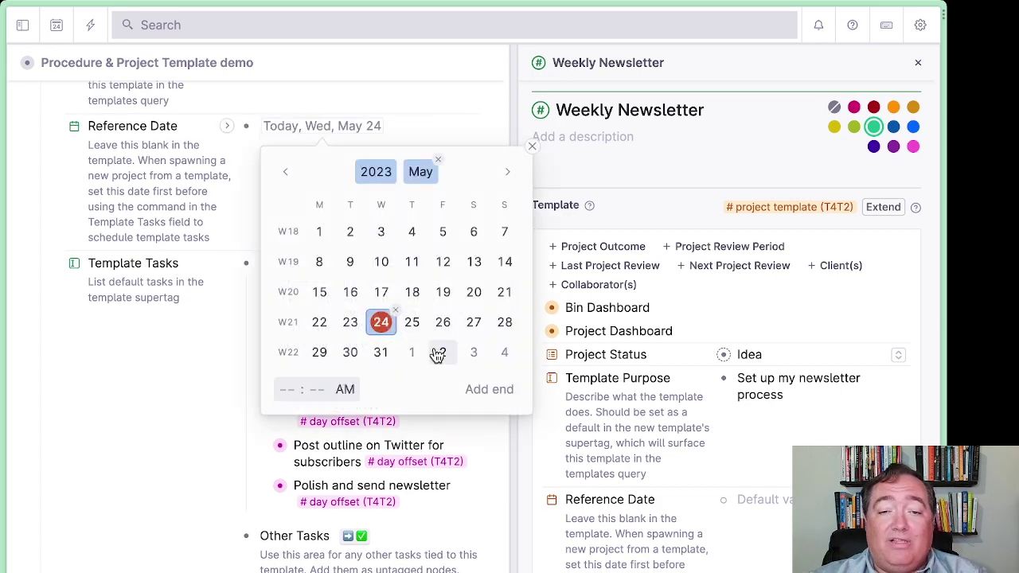
click(473, 352)
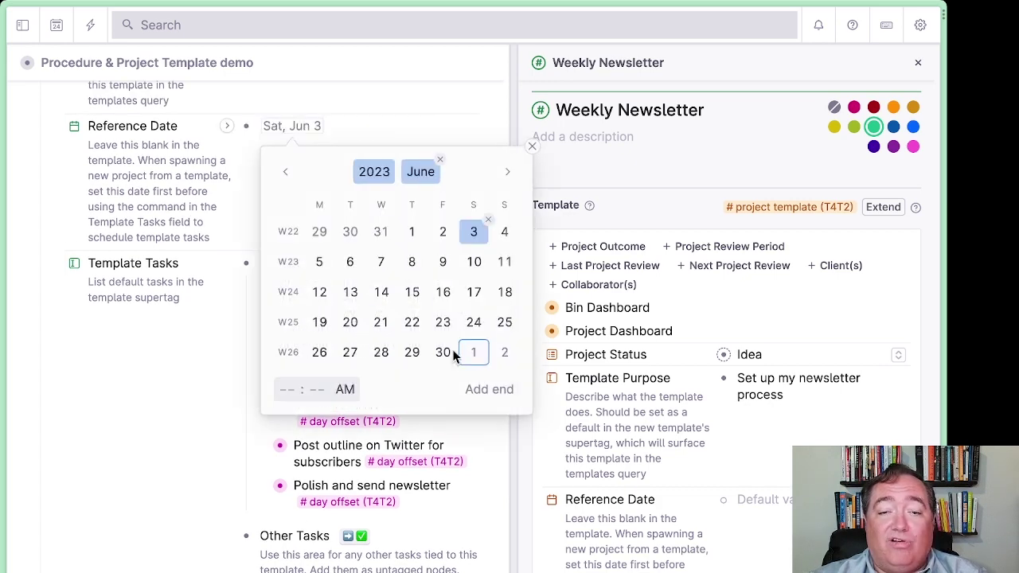
click(204, 392)
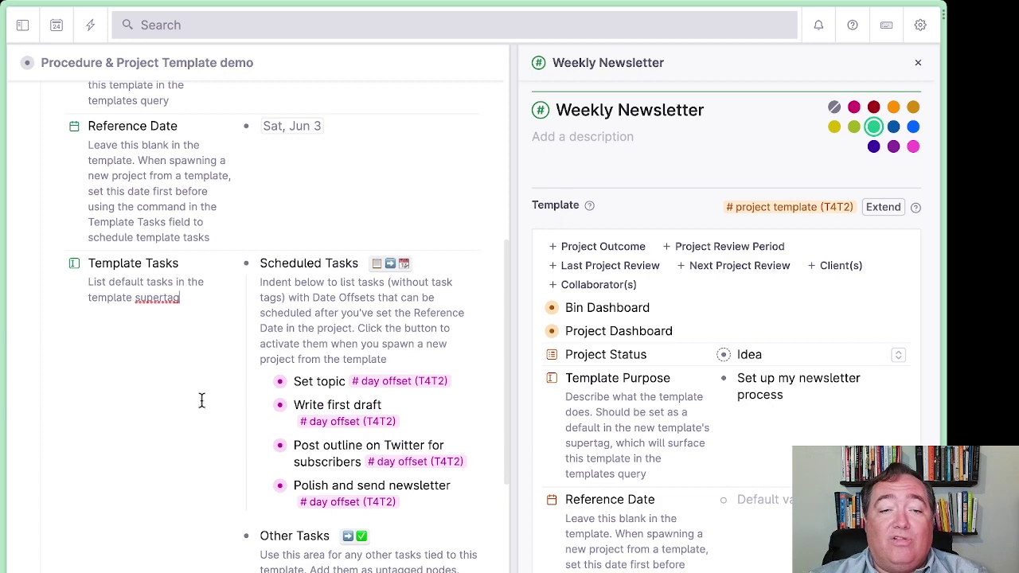
click(400, 268)
scroll(382, 319, down, 3)
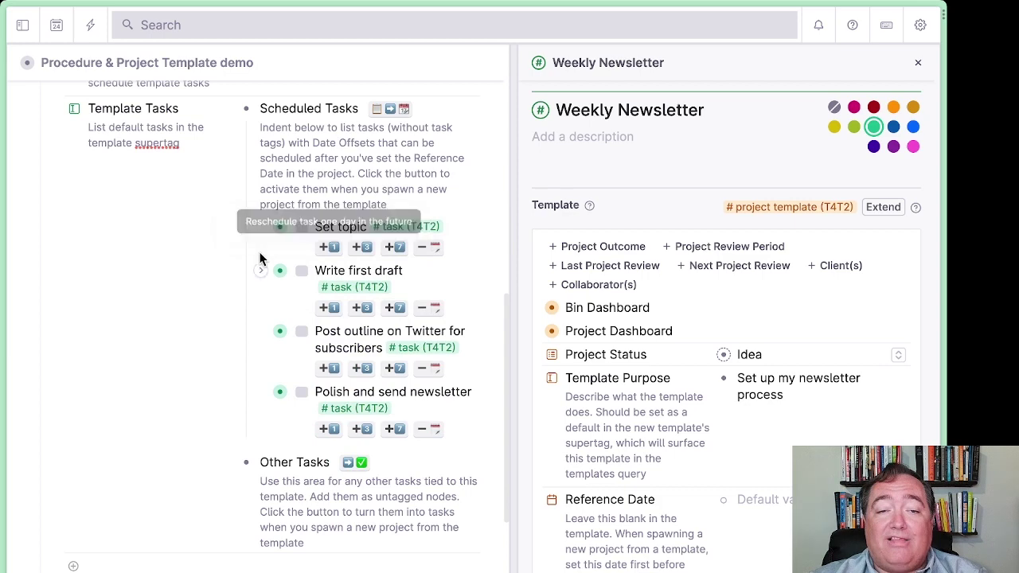
Close the Weekly Newsletter side panel and expand Set topic to show its May 29 scheduled date
click(260, 227)
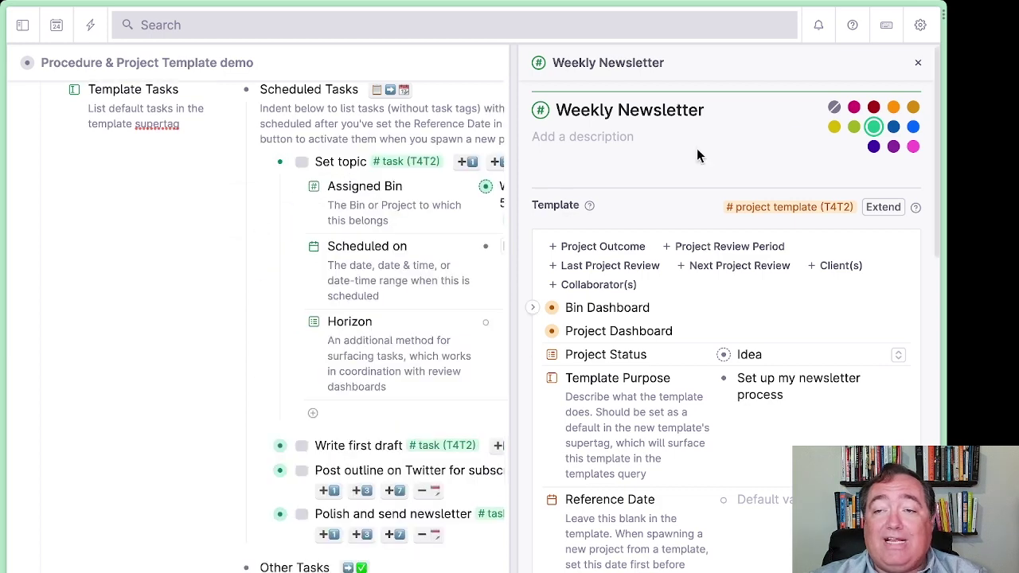
click(918, 63)
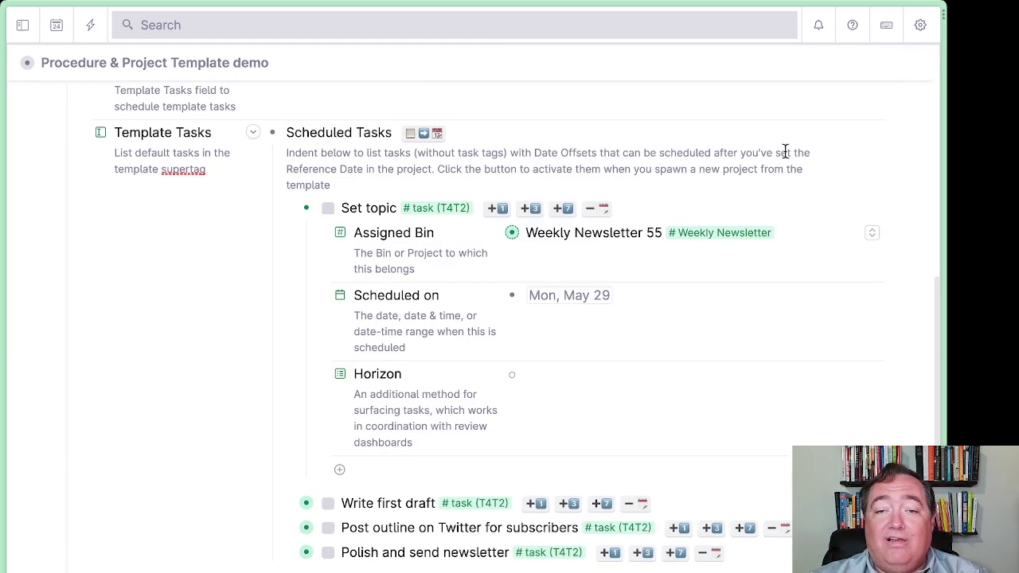
scroll(617, 295, down, 2)
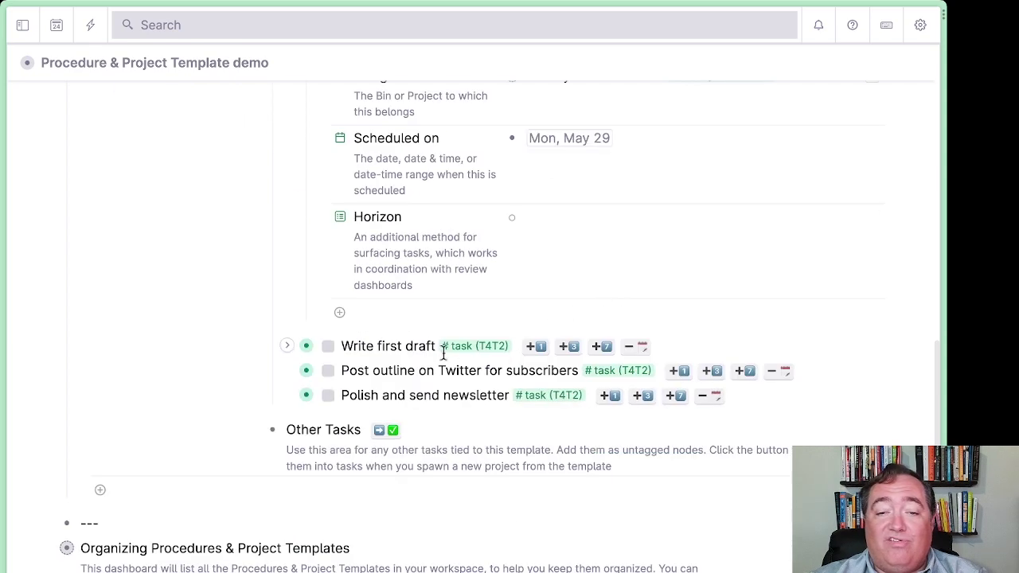
Check the Scheduled on dates of Write first draft, Twitter outline and Polish and send newsletter
click(287, 347)
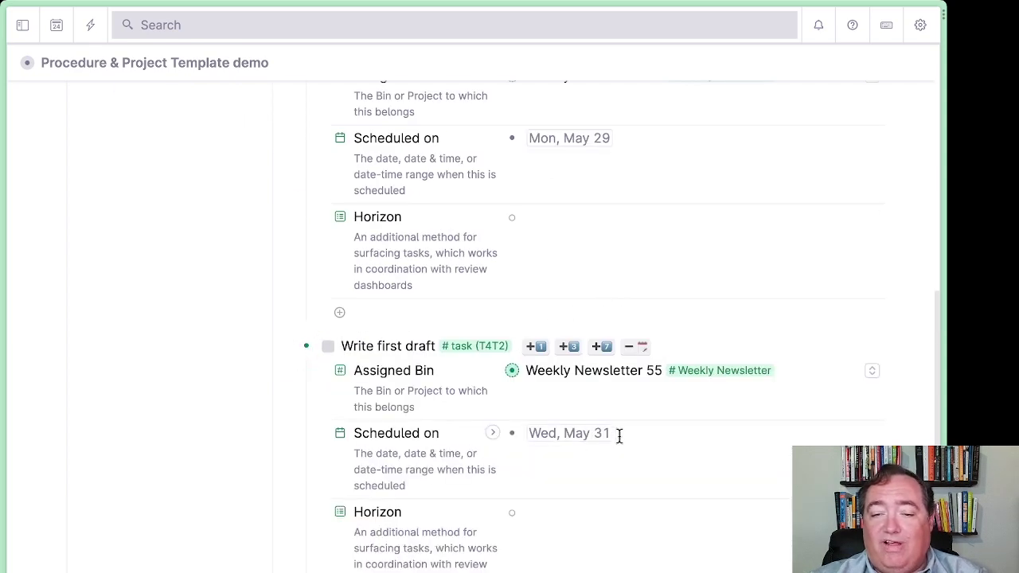
scroll(617, 425, down, 1)
click(286, 330)
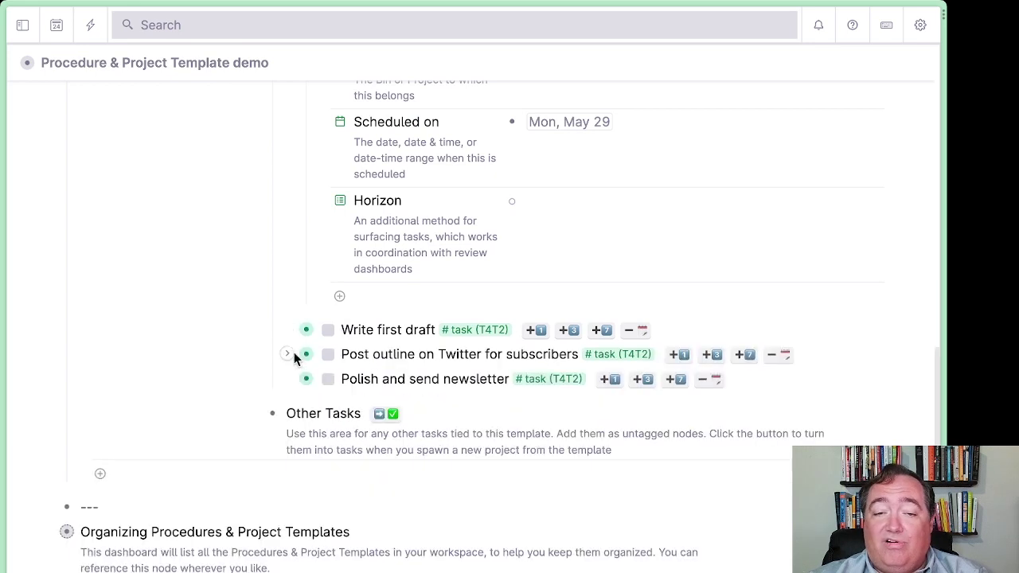
click(287, 355)
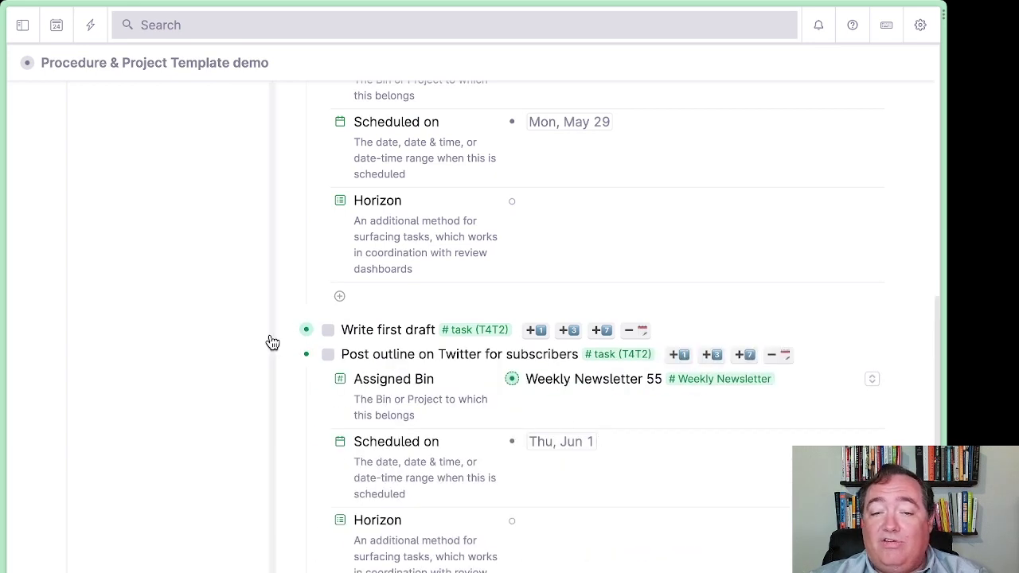
click(288, 355)
click(288, 380)
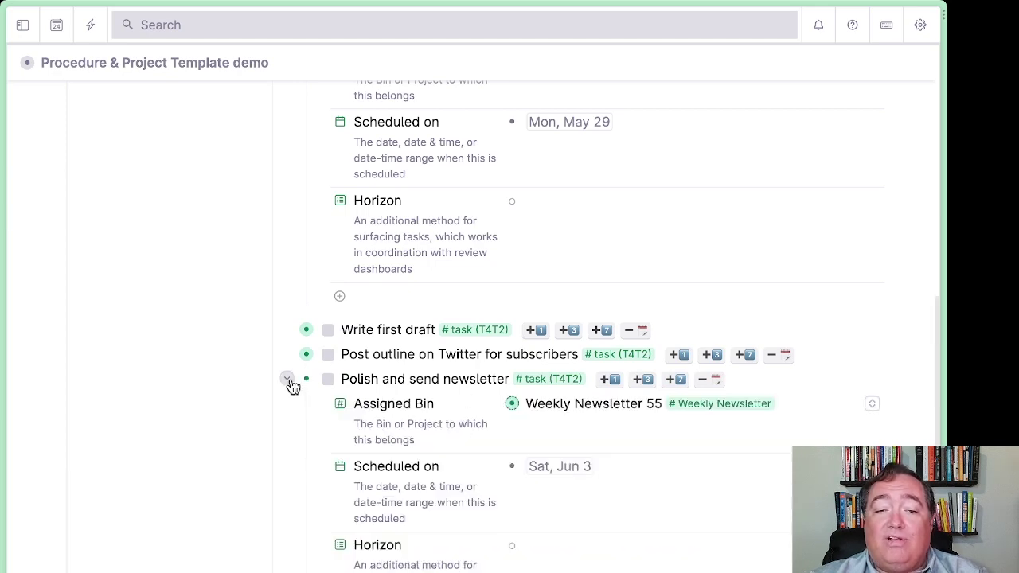
click(288, 380)
scroll(400, 397, up, 1)
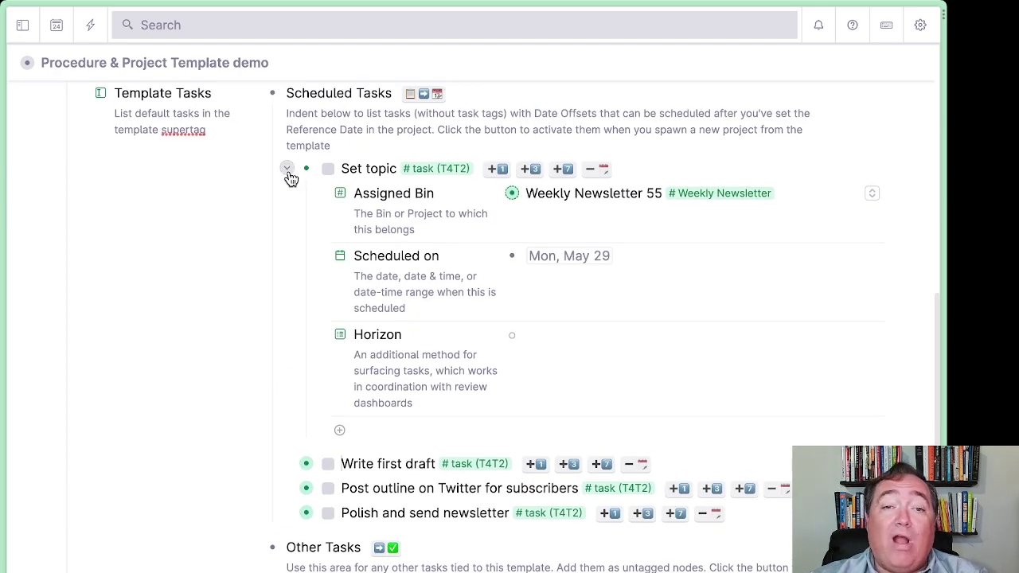
click(290, 168)
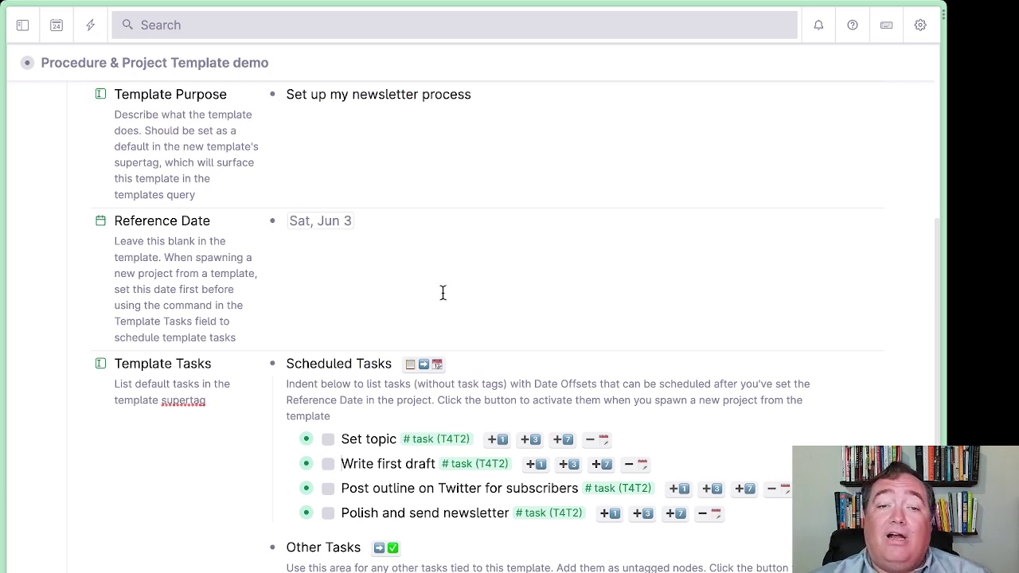
scroll(442, 293, down, 1)
scroll(436, 297, down, 2)
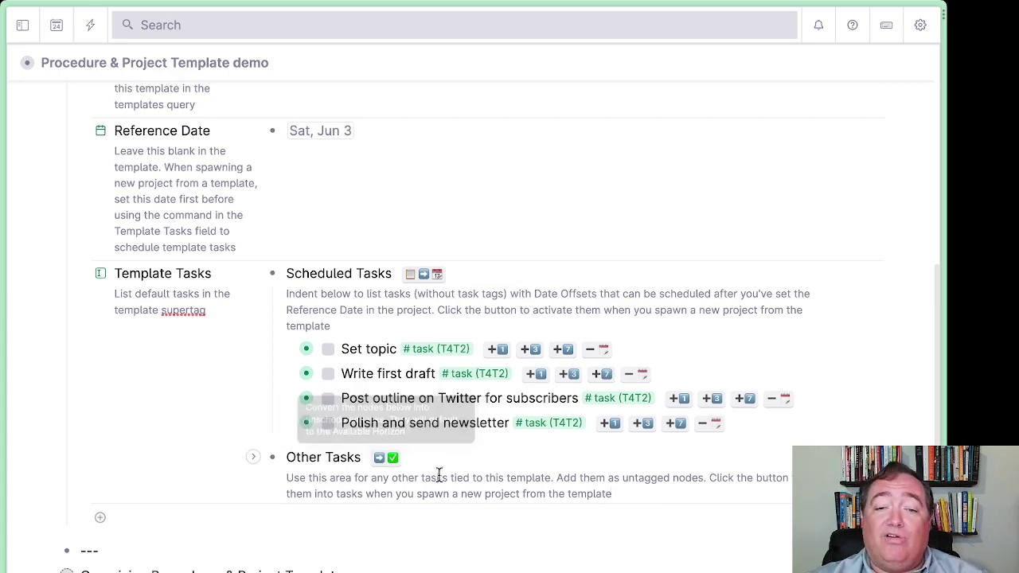
scroll(434, 477, up, 10)
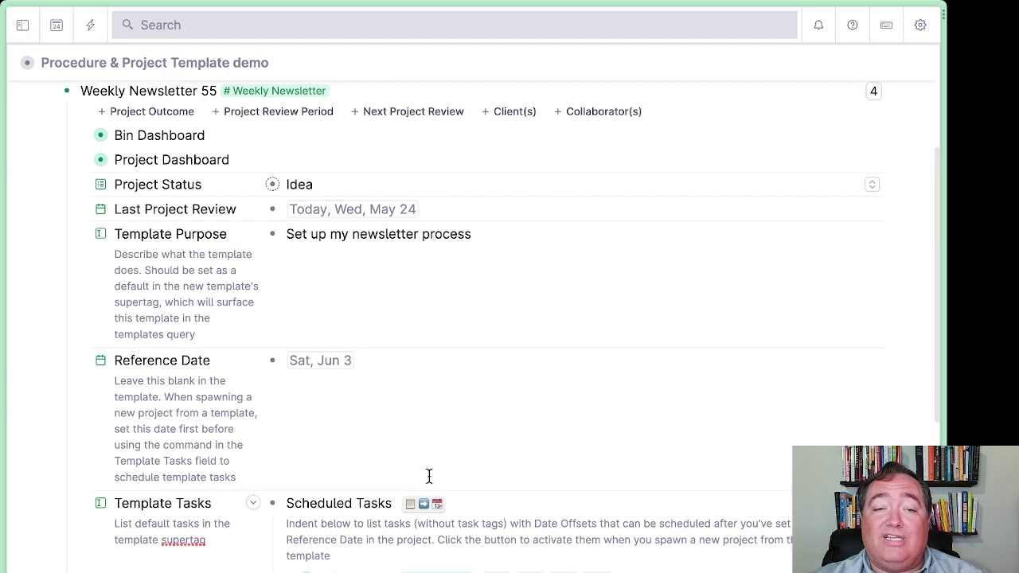
On the Project Dashboard calendar, move Twitter outline to Jun 2, Write first draft to May 30, Polish and send to May 31
scroll(428, 476, up, 2)
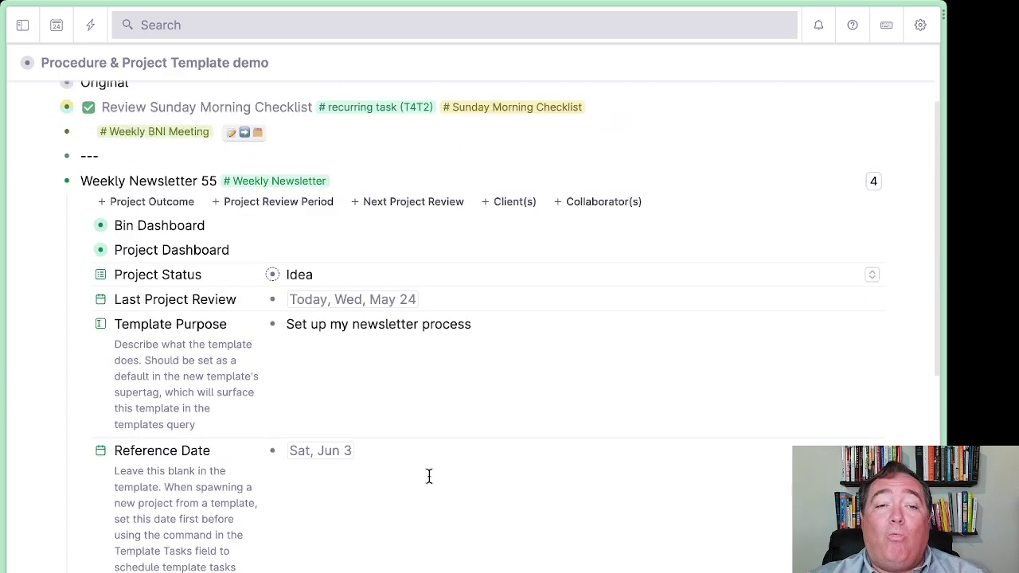
click(83, 250)
scroll(174, 376, down, 5)
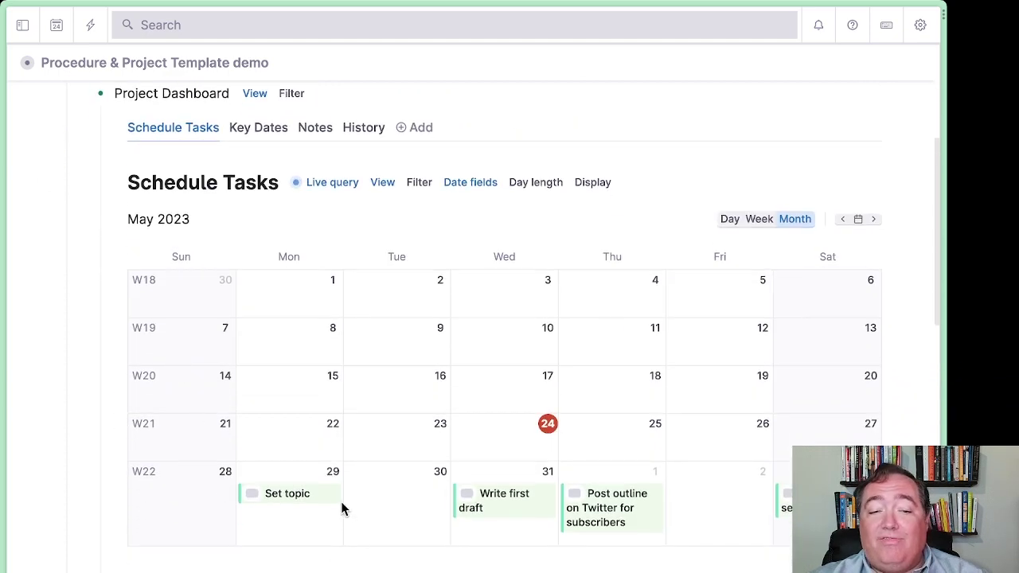
drag(603, 517, 669, 518)
drag(508, 507, 418, 510)
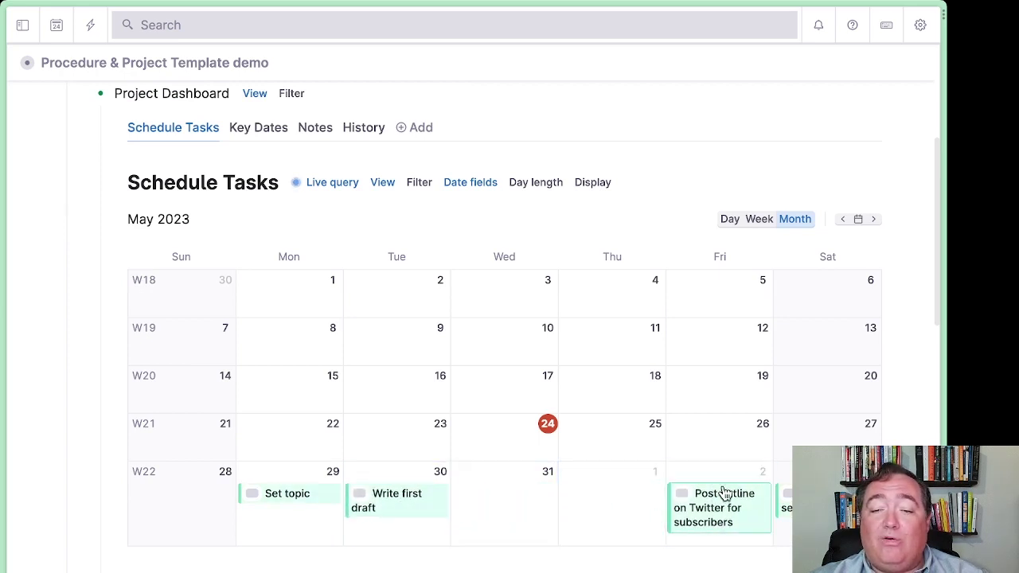
drag(801, 504, 526, 517)
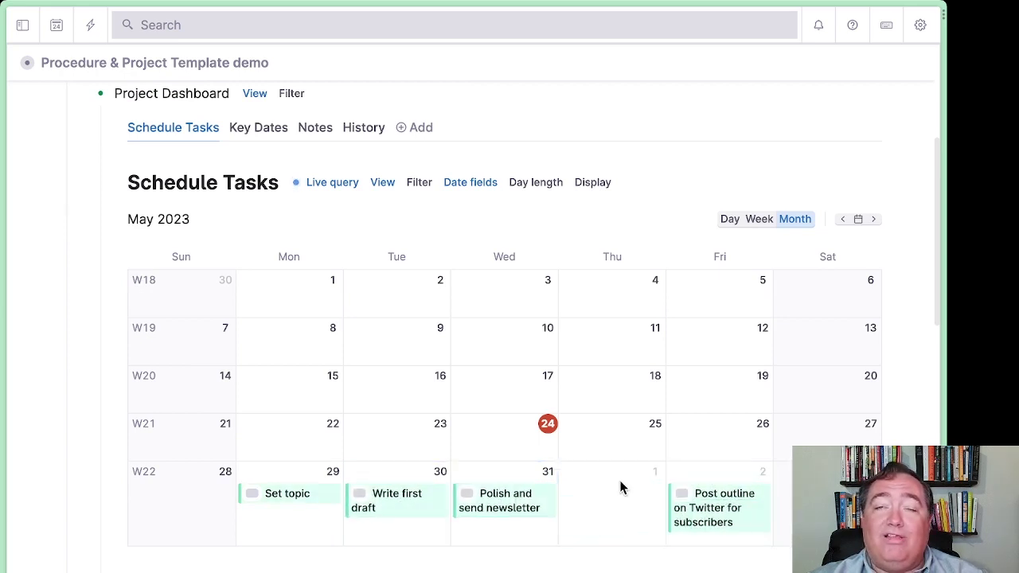
scroll(621, 485, up, 1)
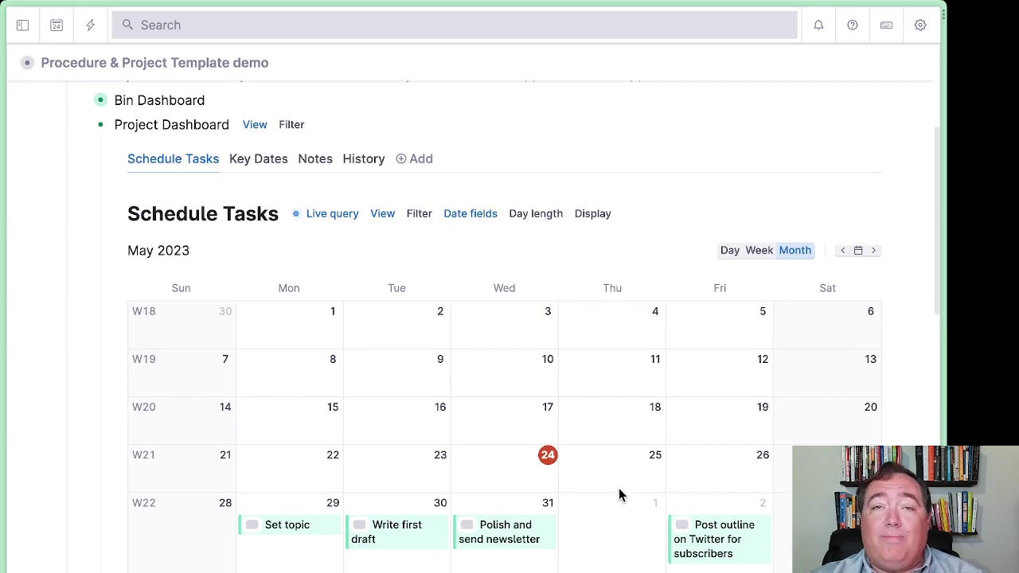
scroll(621, 494, up, 4)
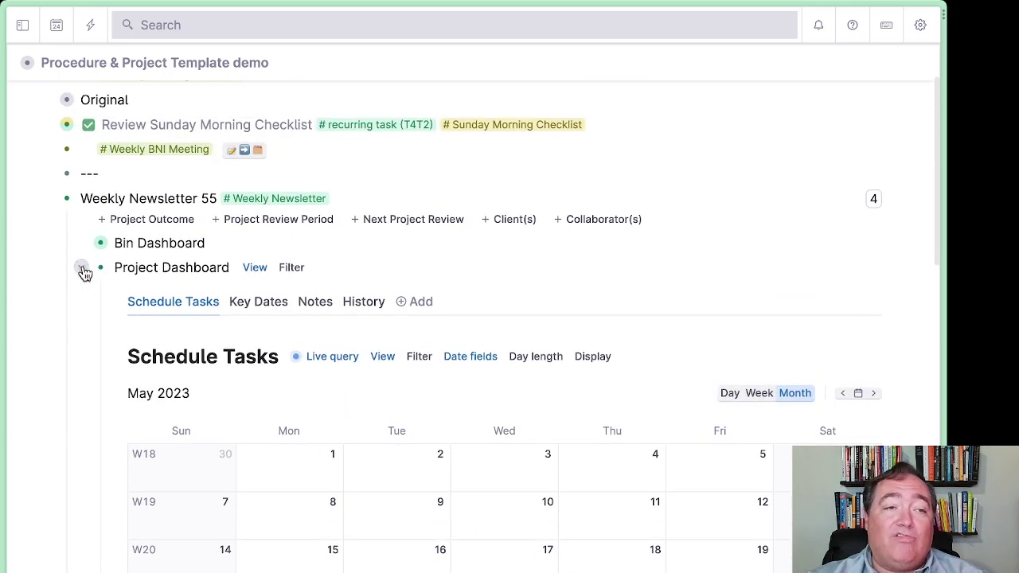
Collapse the Weekly Newsletter 55 project and open the Organizing Procedures & Project Templates dashboard
click(82, 269)
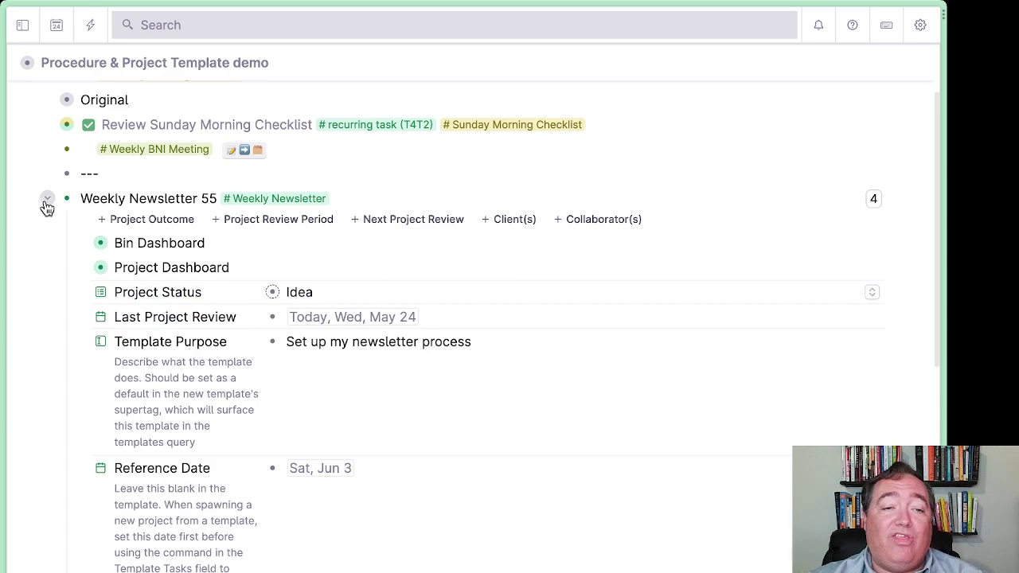
click(47, 201)
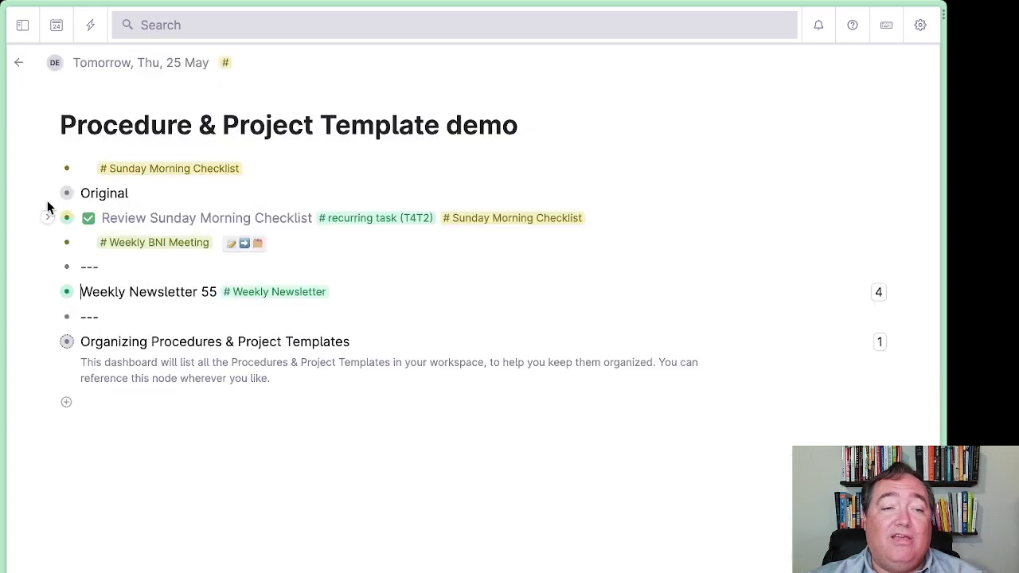
click(66, 342)
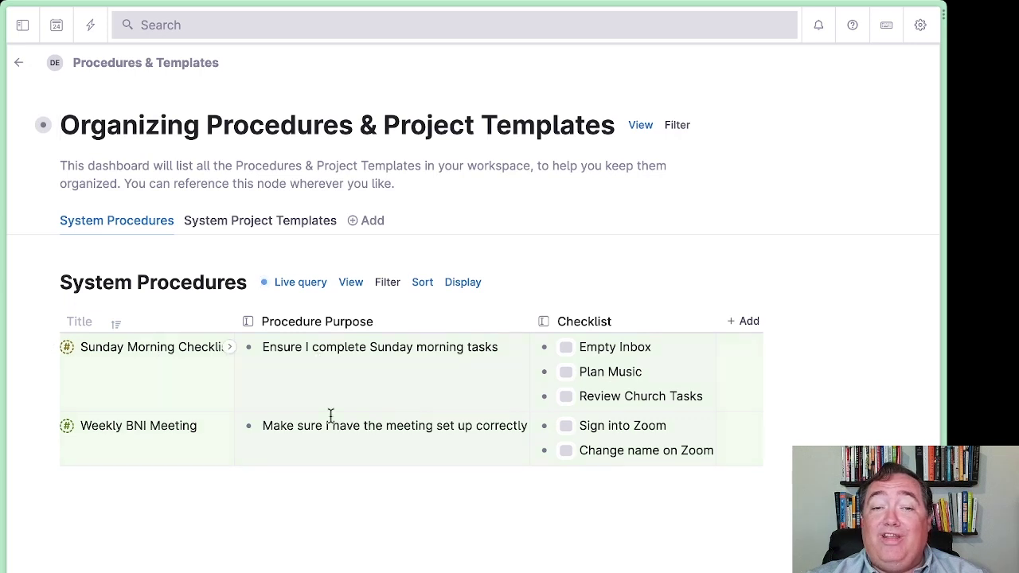
Compare the System Procedures and System Project Templates lists, checking the Weekly Newsletter template's tasks
click(262, 227)
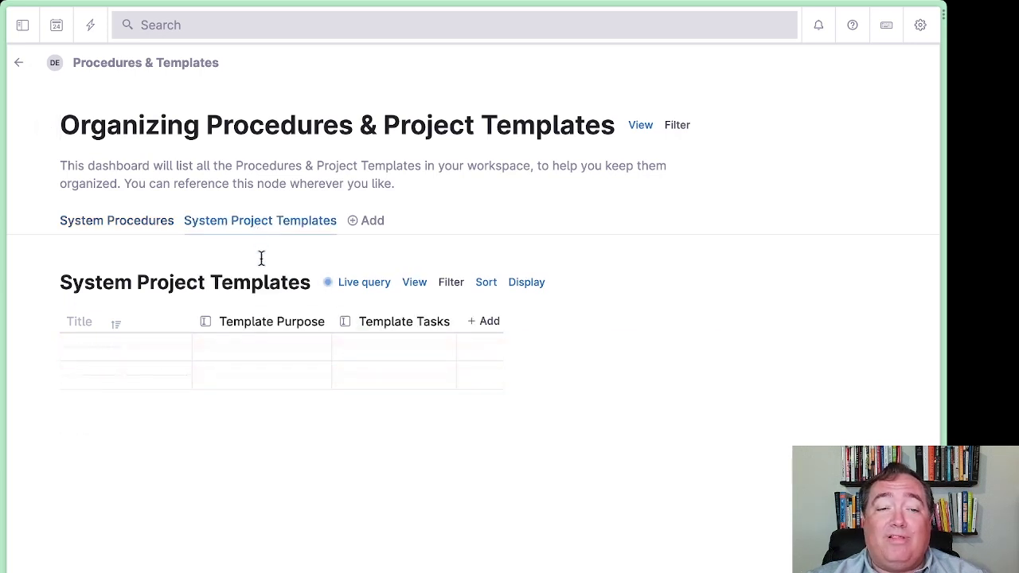
click(128, 226)
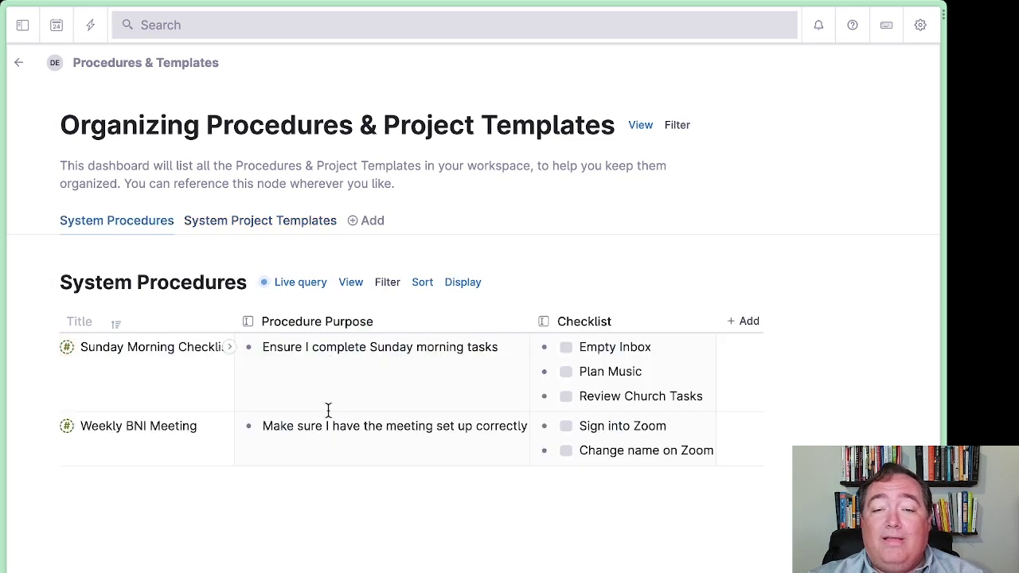
click(235, 226)
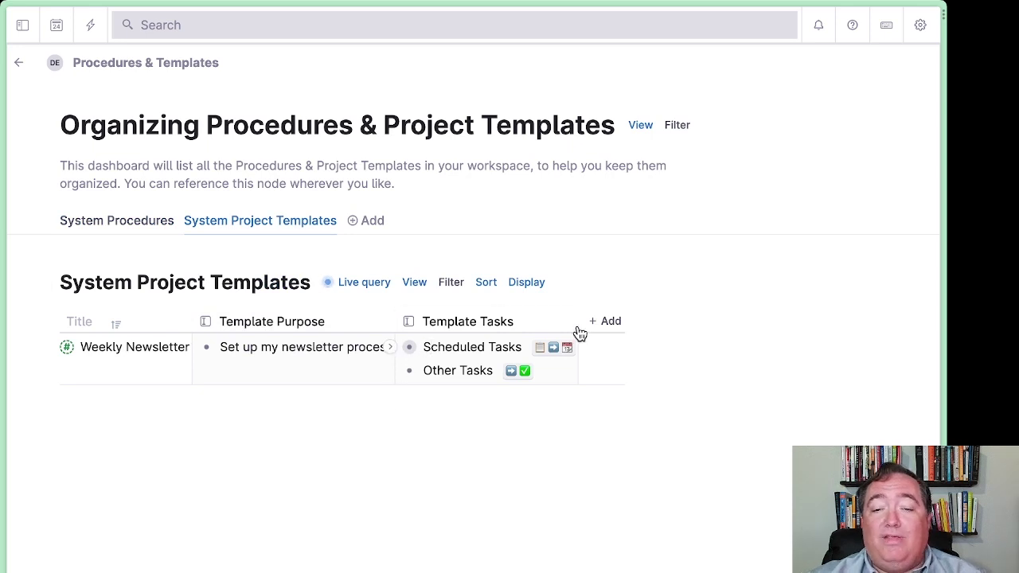
click(579, 332)
click(580, 334)
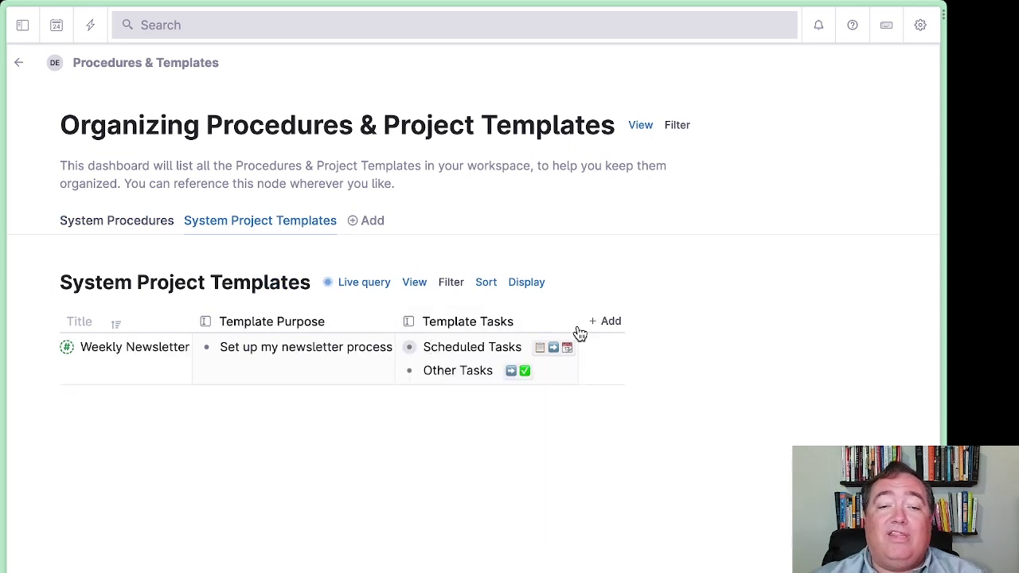
click(143, 222)
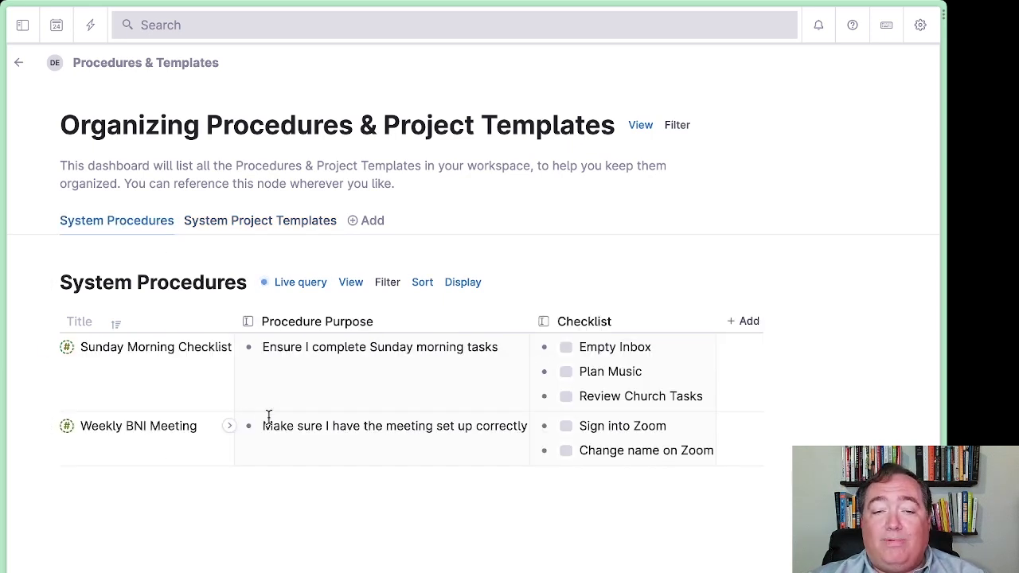
click(221, 223)
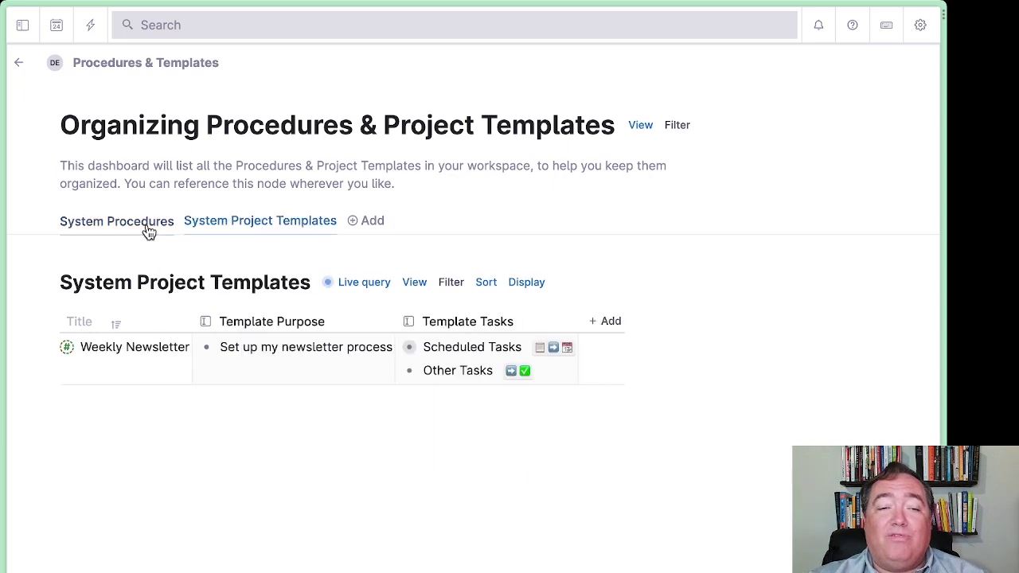
click(145, 227)
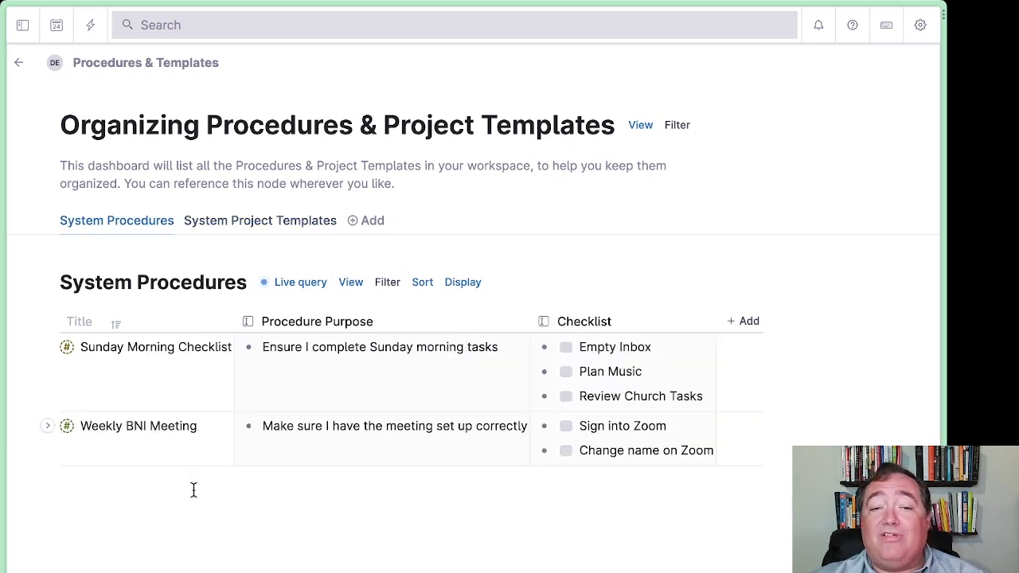